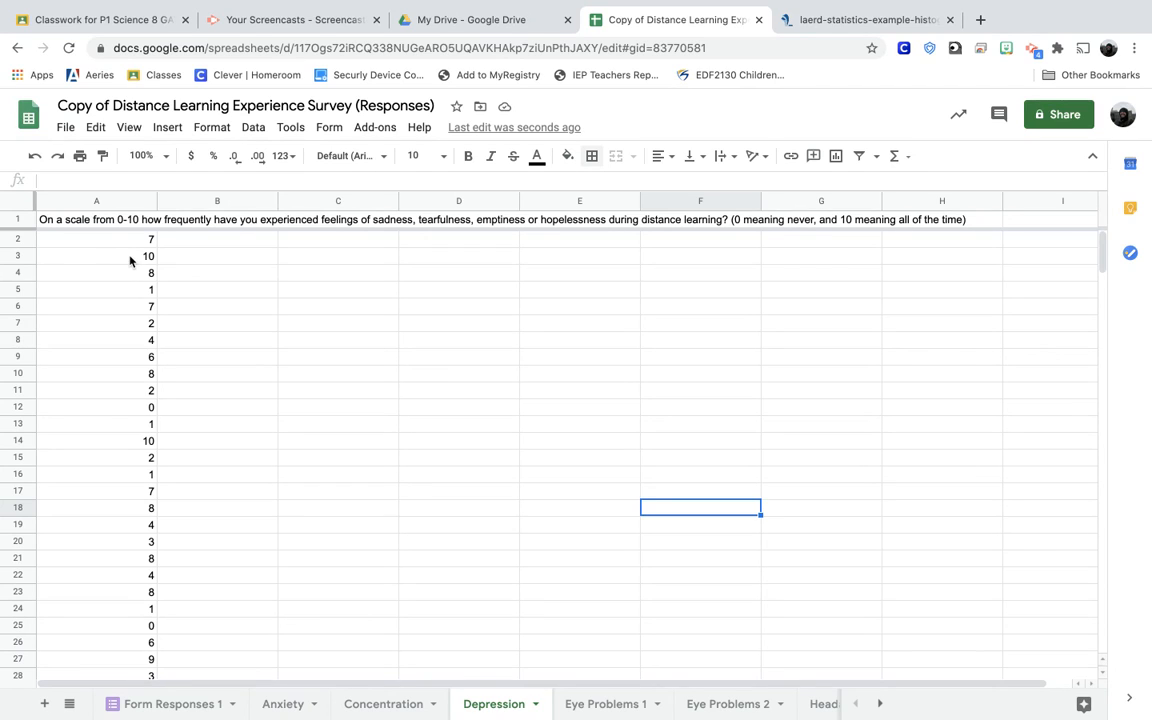
- Examine the depression question and its 0–10 responses, and the Response/Count table on the Anxiety sheet
left_click_drag(129, 260, 136, 381)
left_click(136, 391)
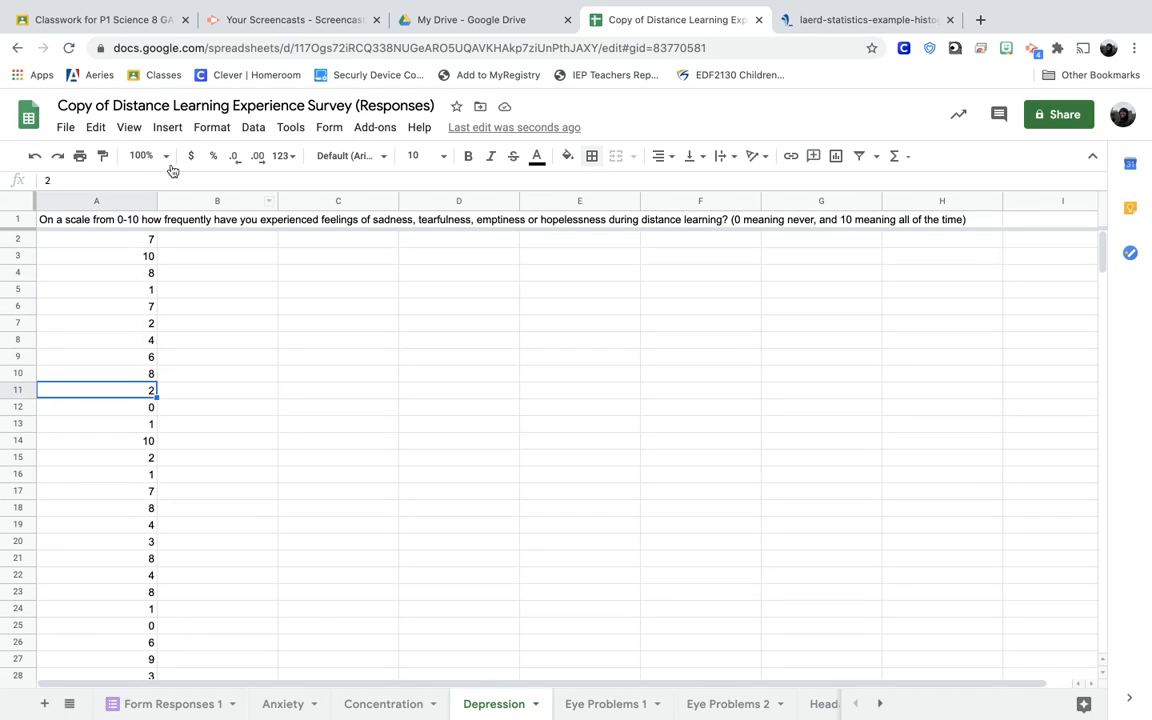
left_click(92, 219)
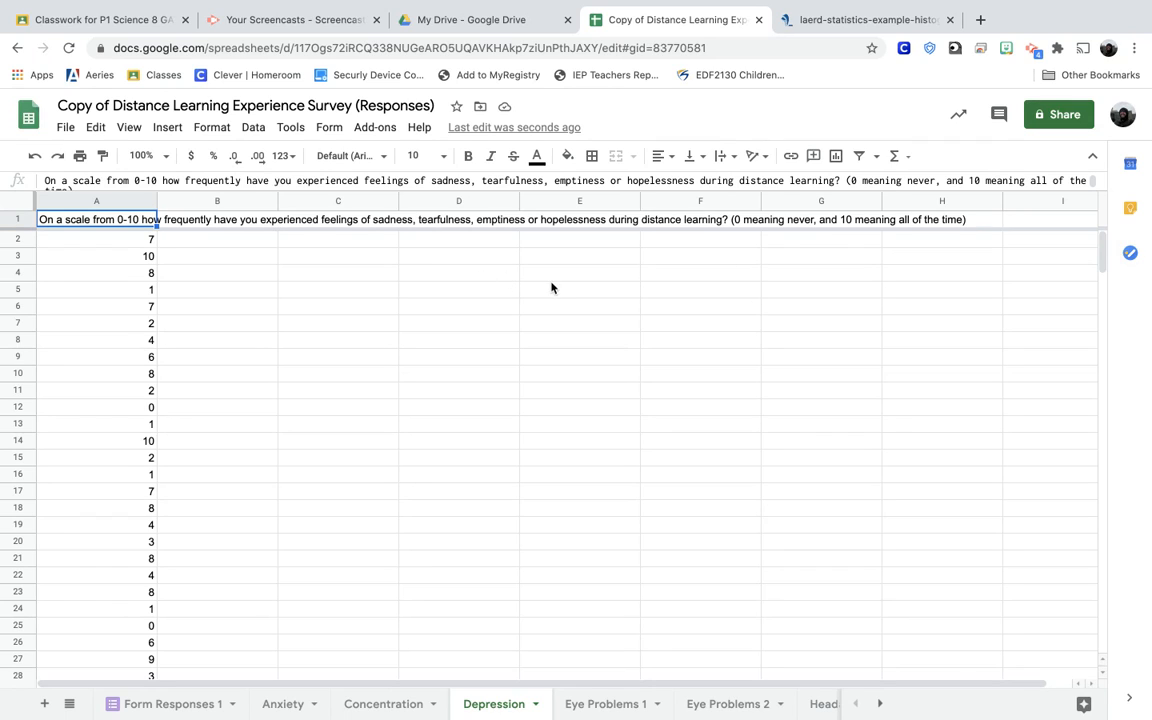
left_click(350, 240)
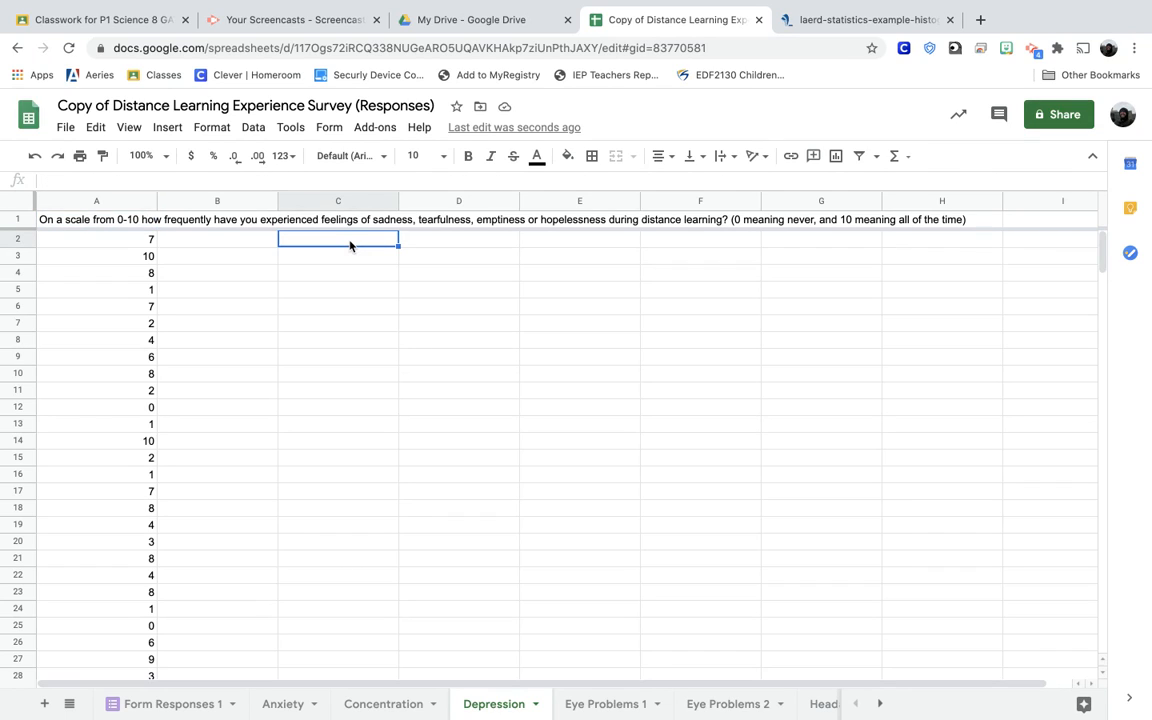
left_click(283, 704)
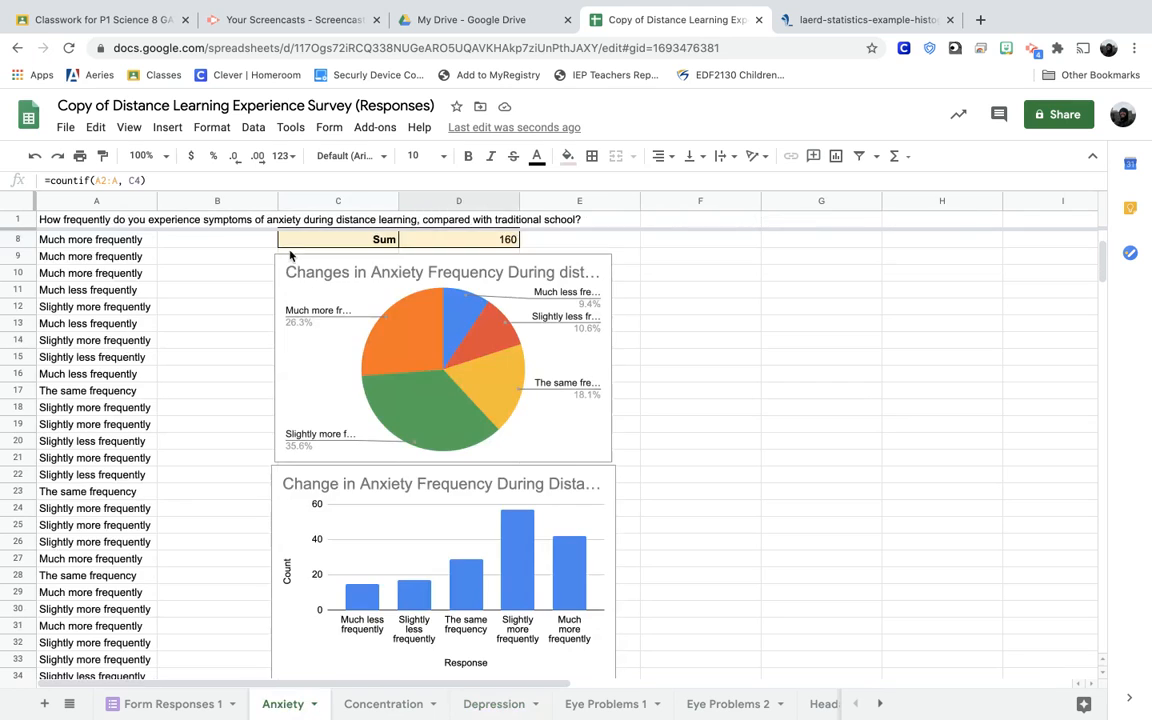
scroll(374, 393, "up", 2)
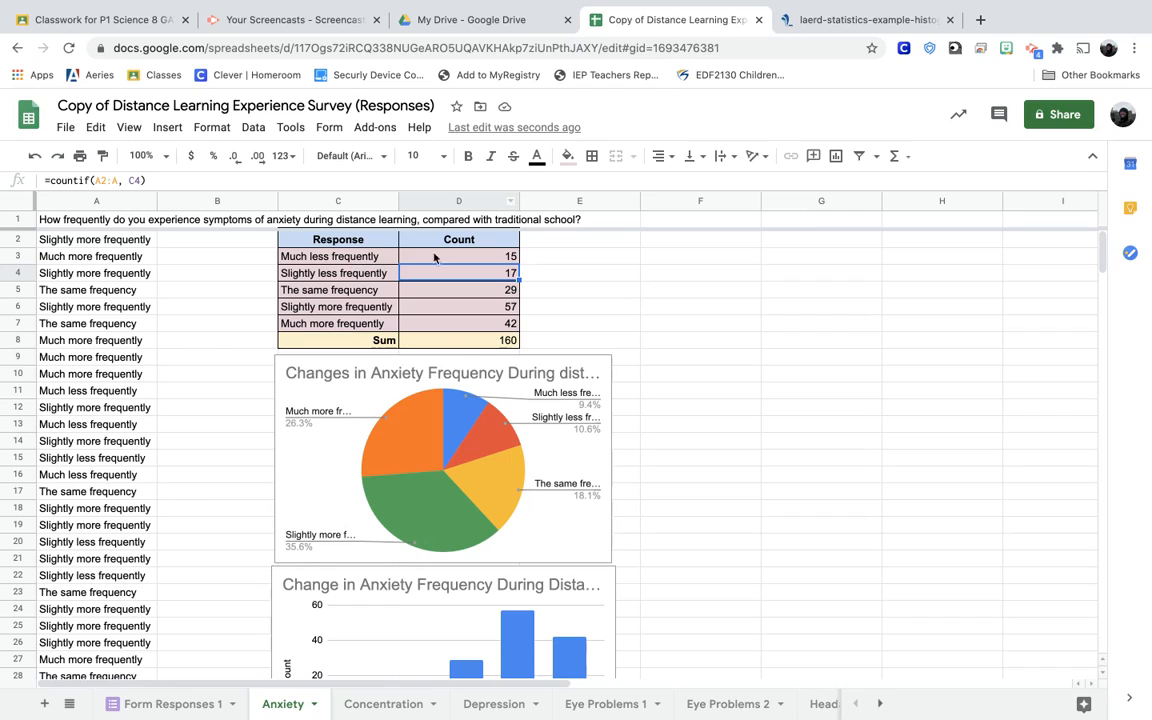
- Enter the table headers Response in C2 and Count in D2 of the Depression sheet
left_click(470, 704)
type("REspons")
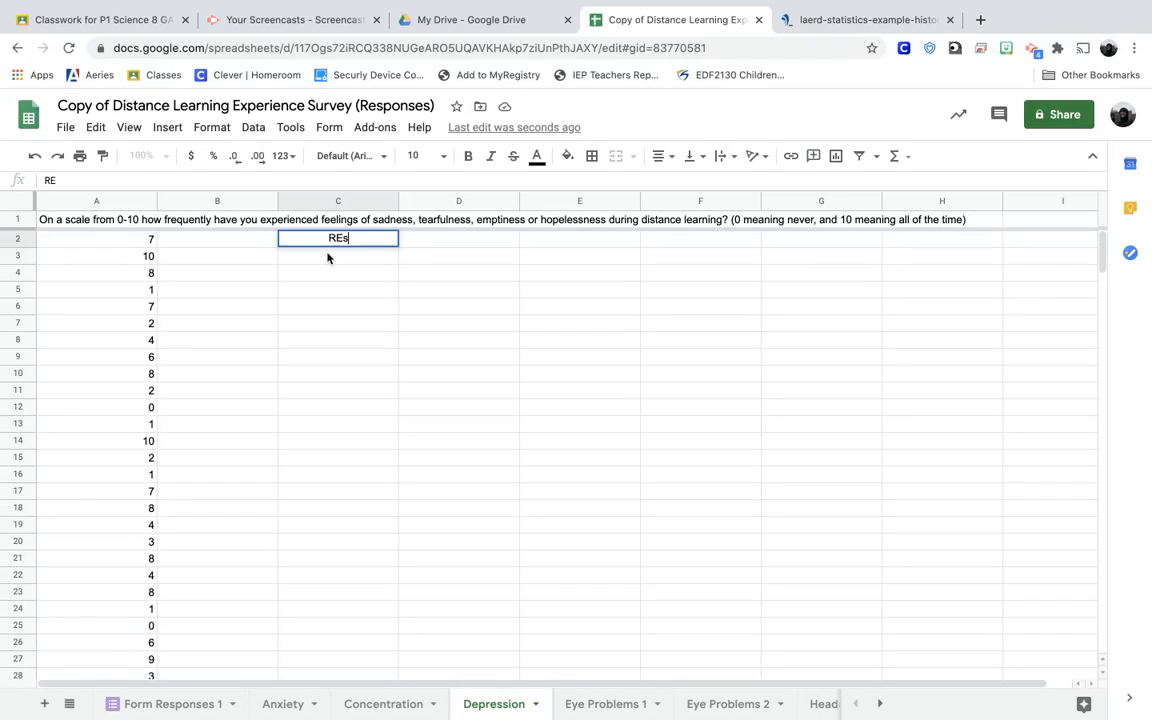
key("BackSpace")
key("BackSpace")
key("BackSpace")
key("BackSpace")
key("BackSpace")
key("BackSpace")
type("esponse")
key("Tab")
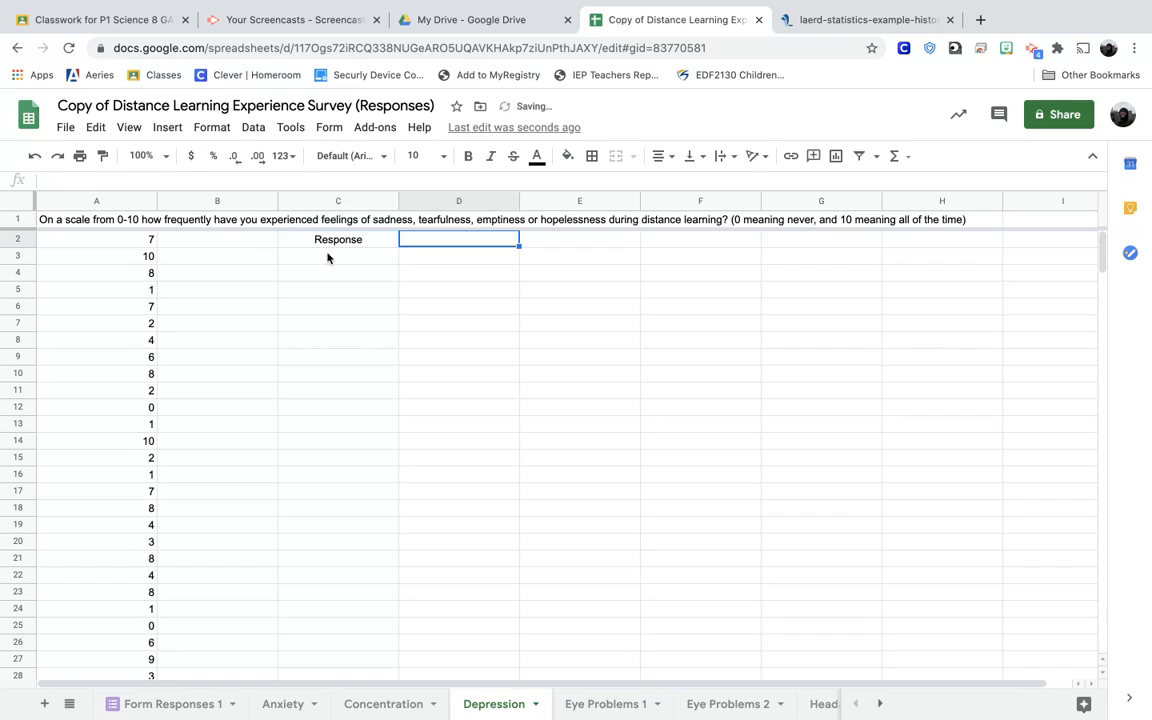
type("Count")
key("Return")
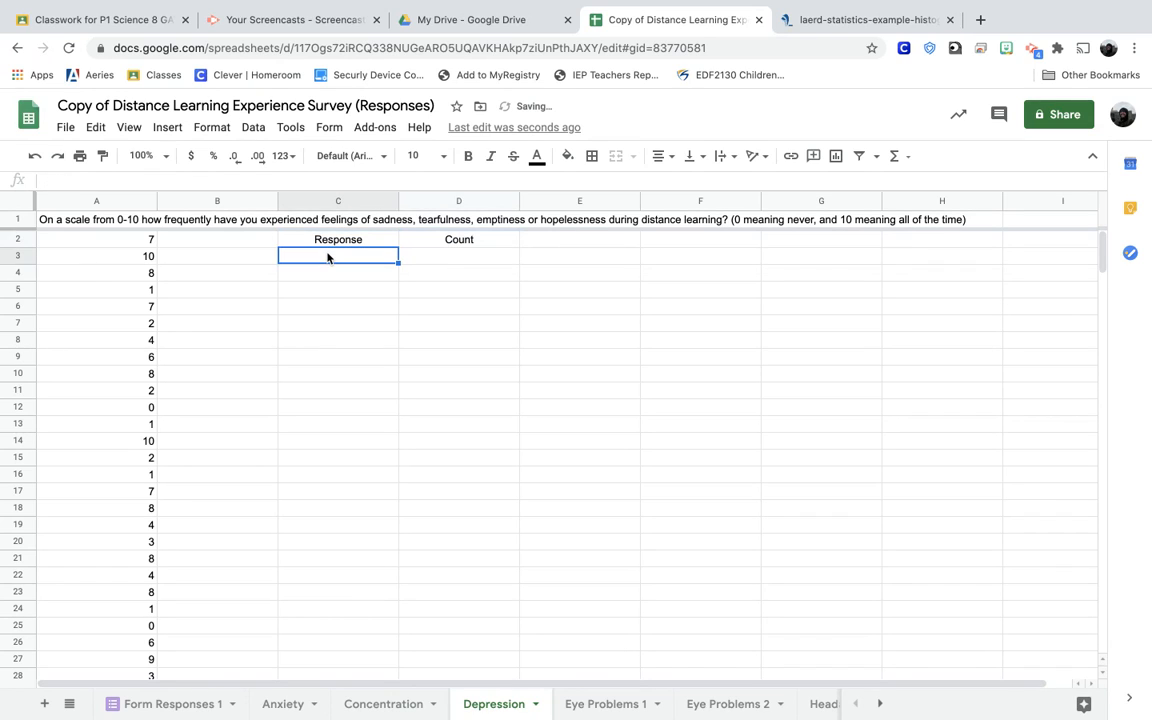
- List the response values 0 to 10 in C3:C13 by entering 0, 1 and 2 and extending the series
type("0")
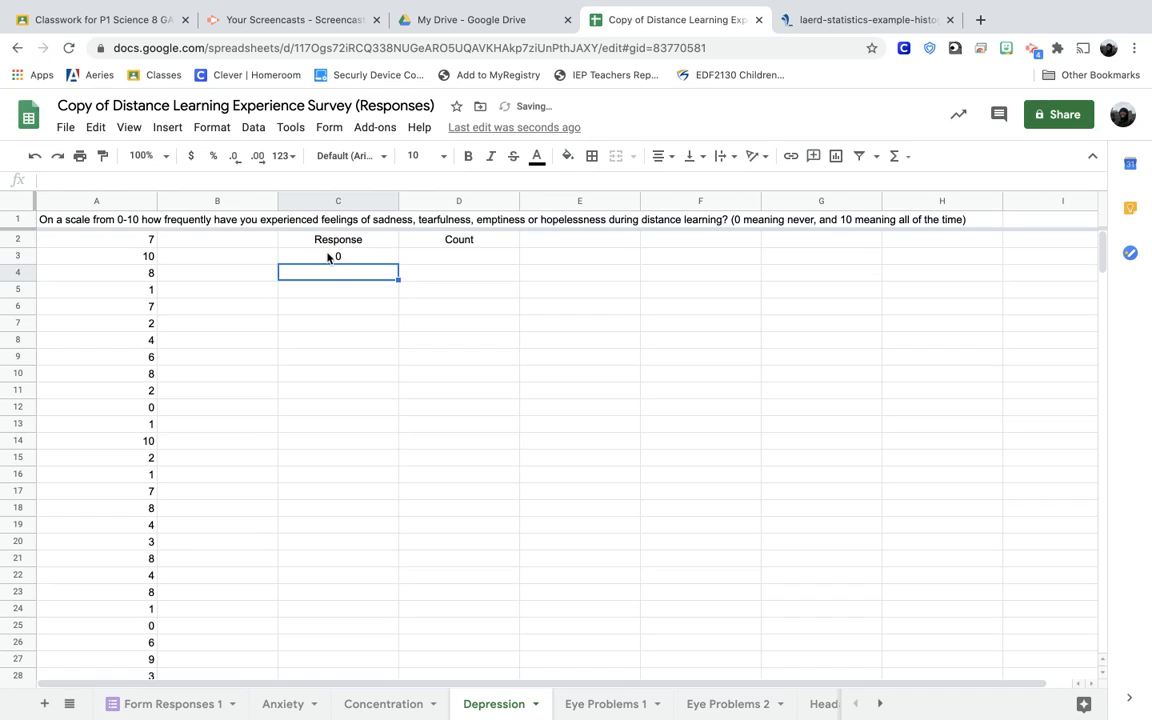
key("Return")
type("1")
key("Return")
type("2")
key("Return")
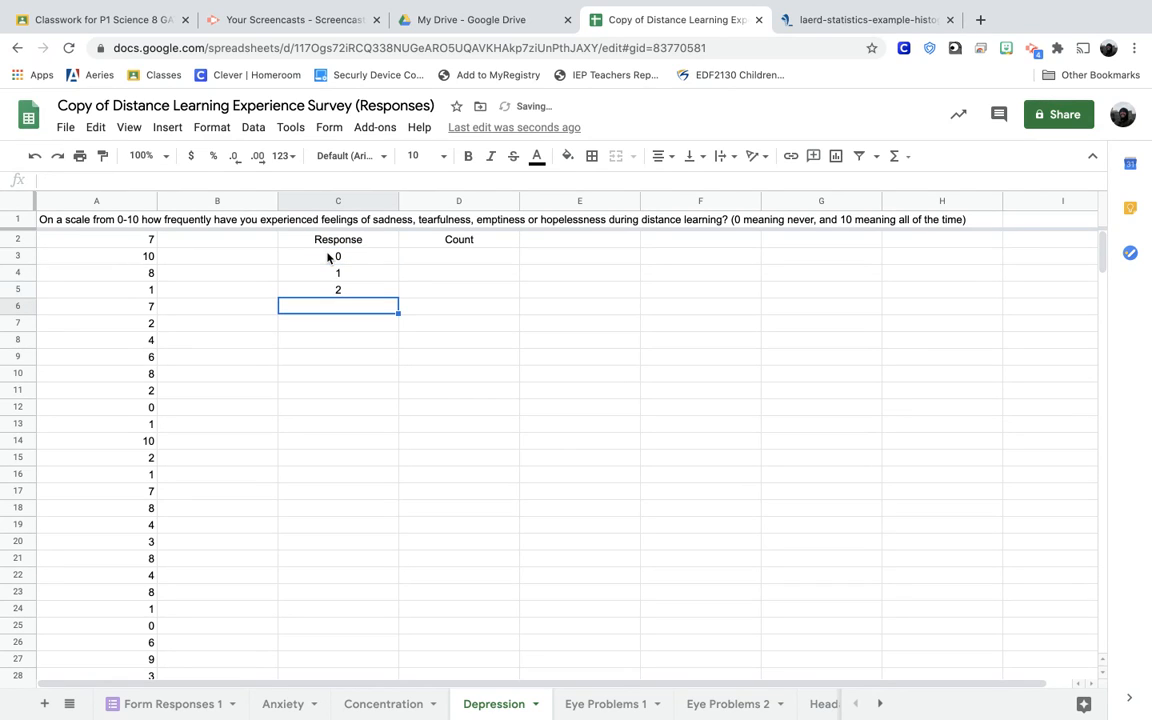
left_click_drag(368, 257, 368, 303)
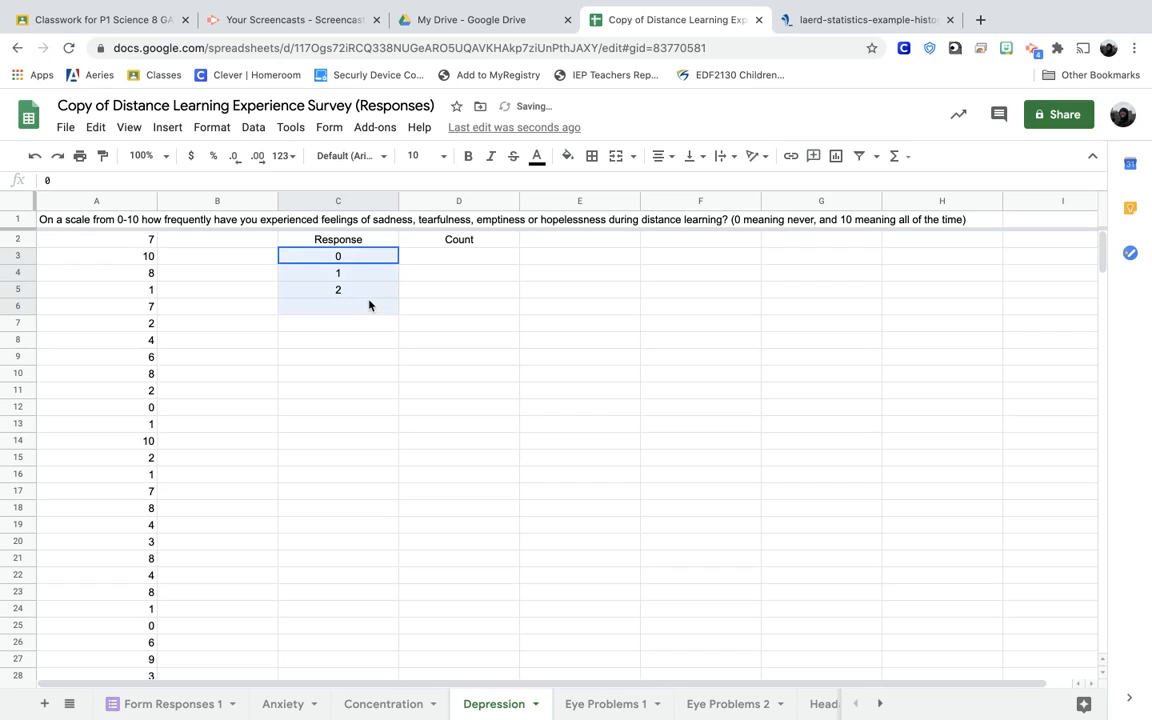
left_click_drag(368, 258, 398, 430)
left_click(359, 262)
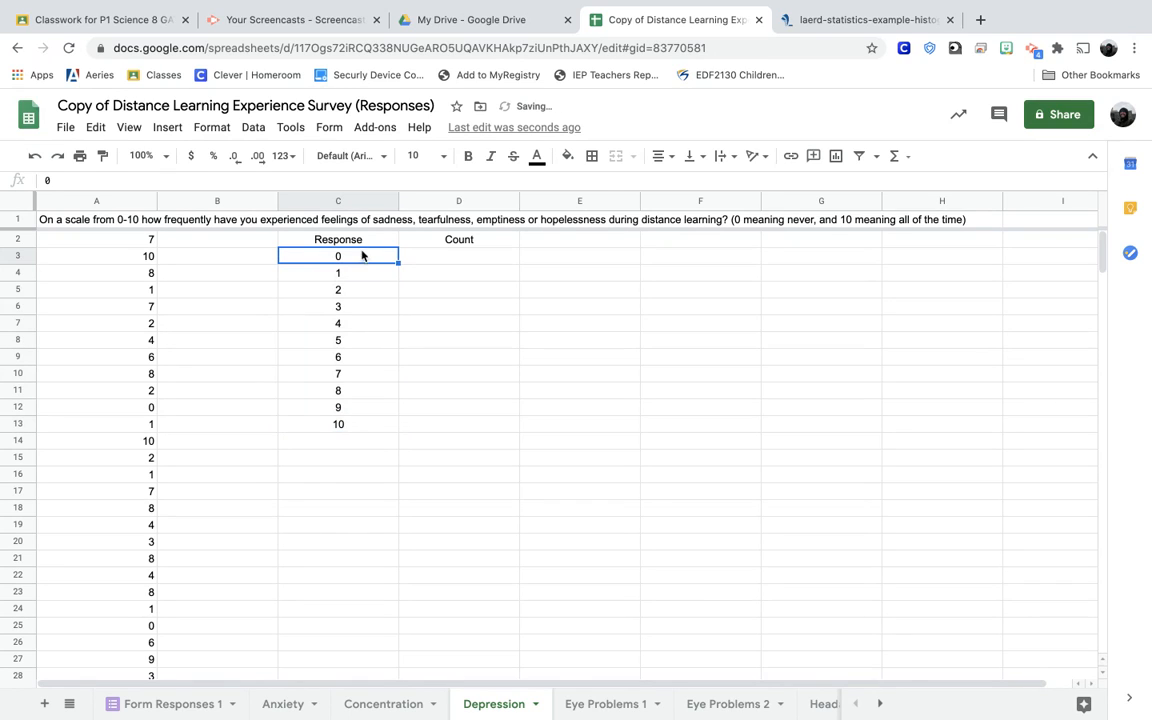
left_click_drag(362, 263, 370, 291)
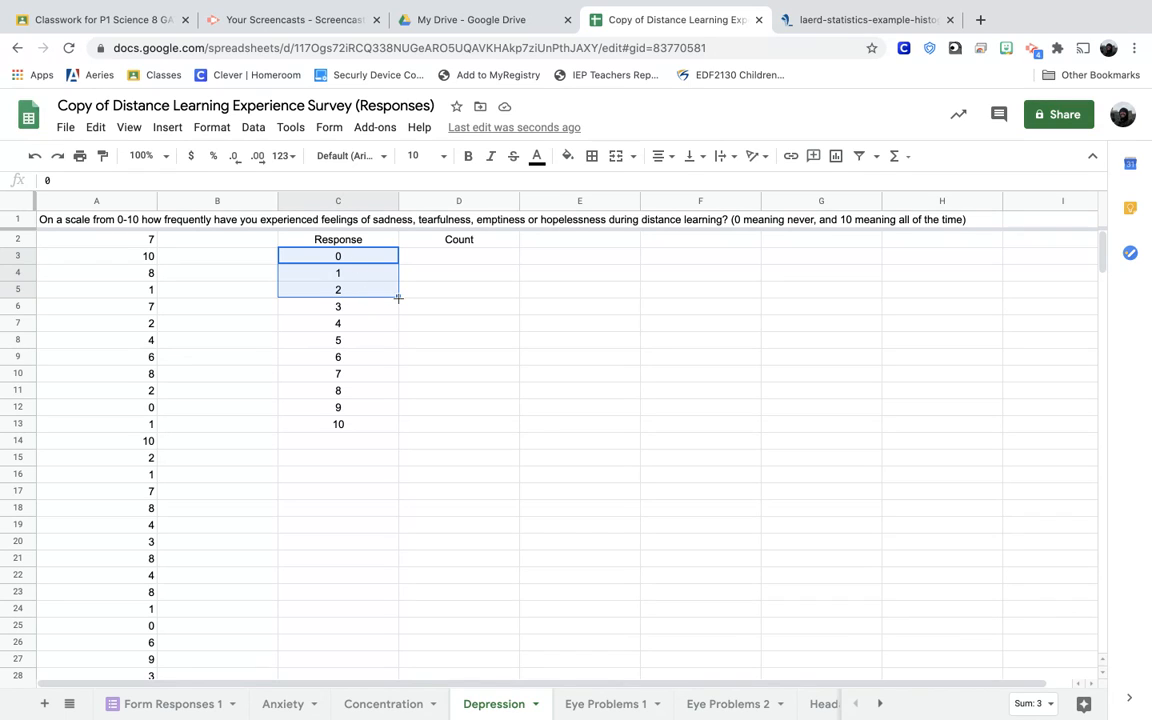
left_click_drag(398, 297, 392, 428)
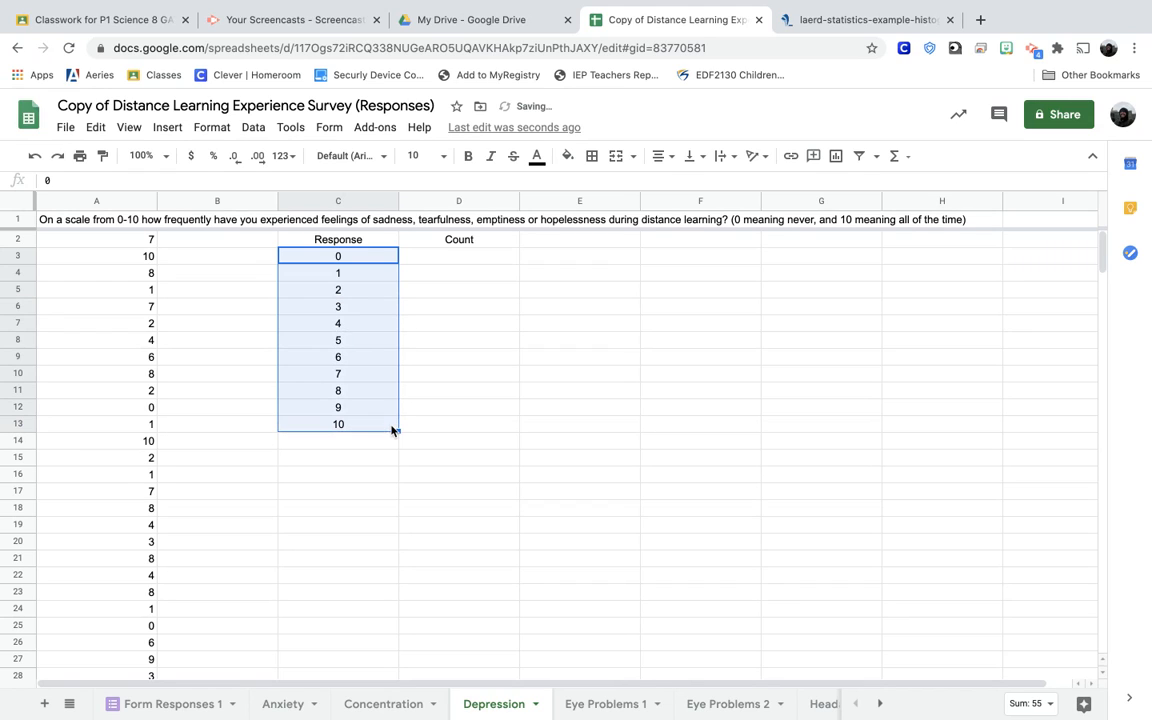
left_click(363, 308)
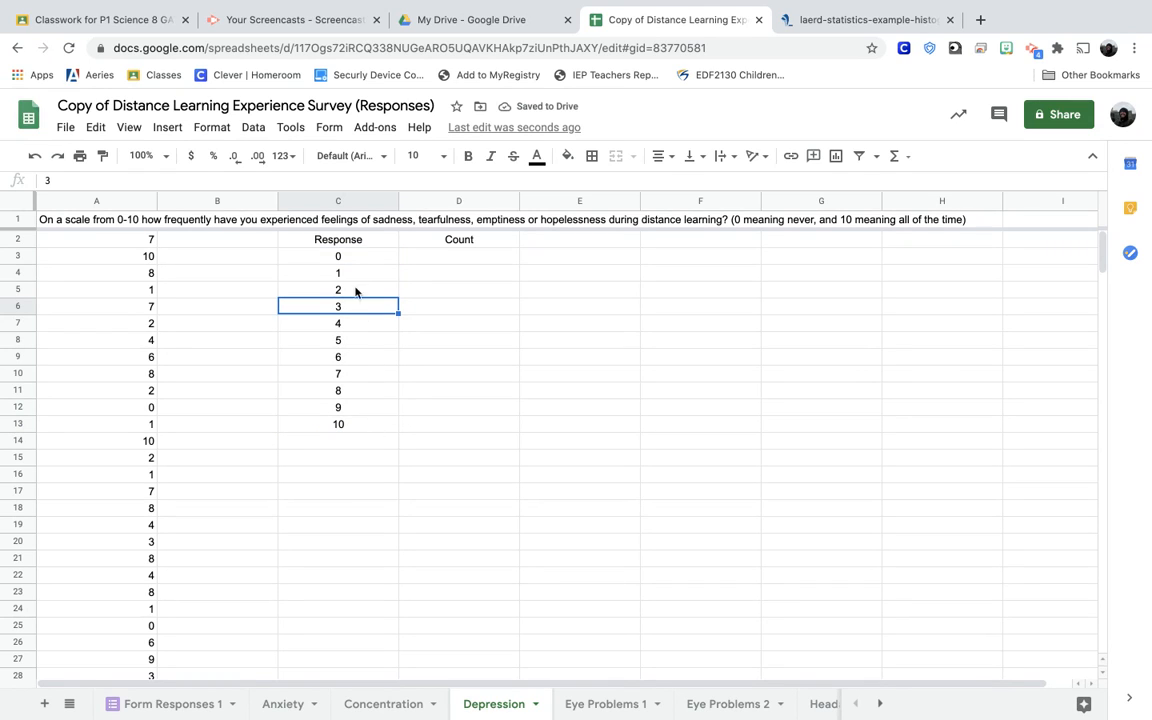
- Write the formula =countif(A2:A, C3) in D3 to count how often the response 0 occurs
left_click(434, 262)
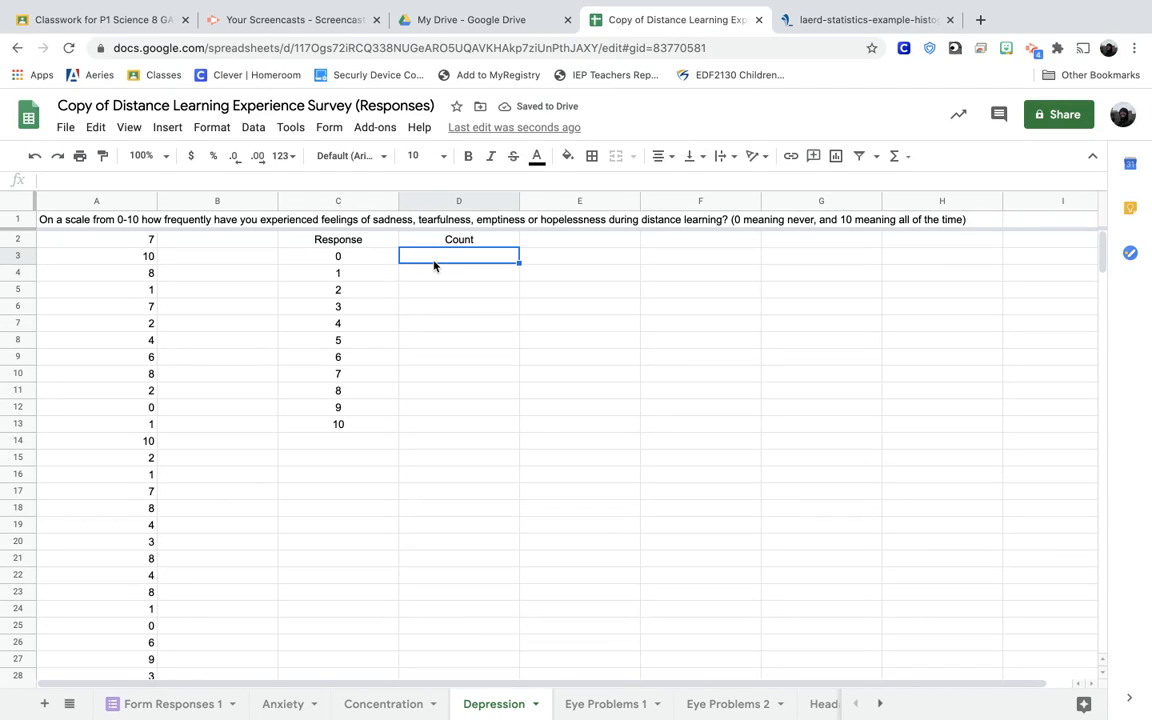
type("=")
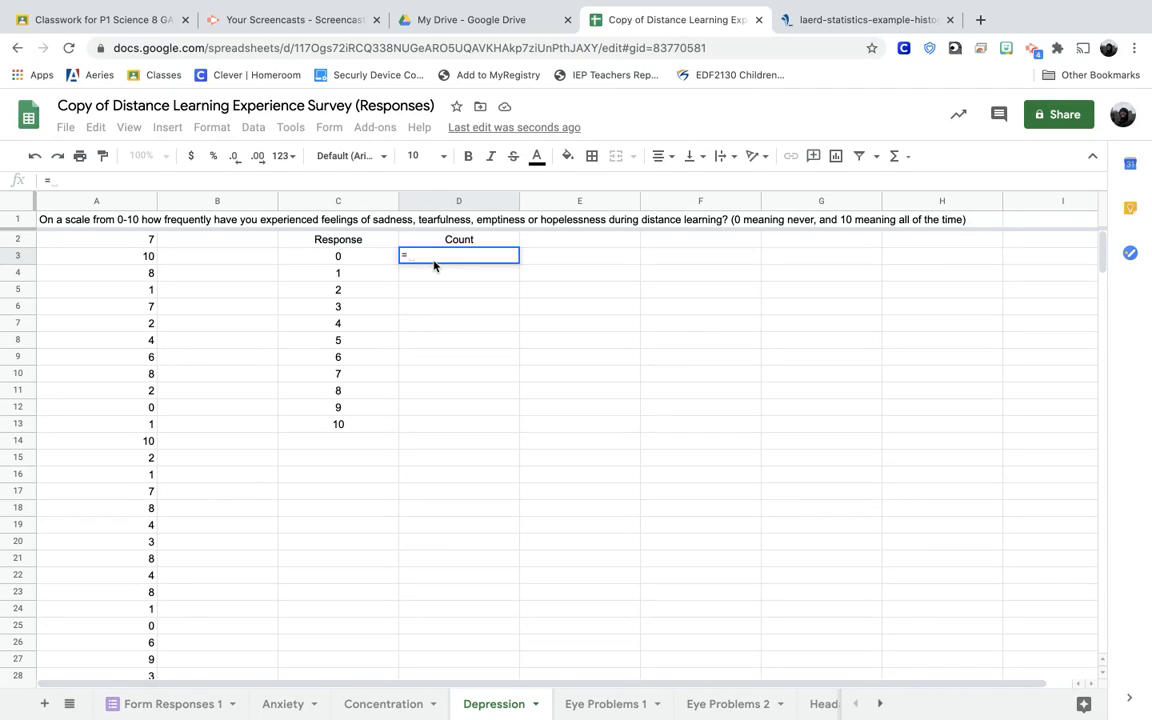
type("count")
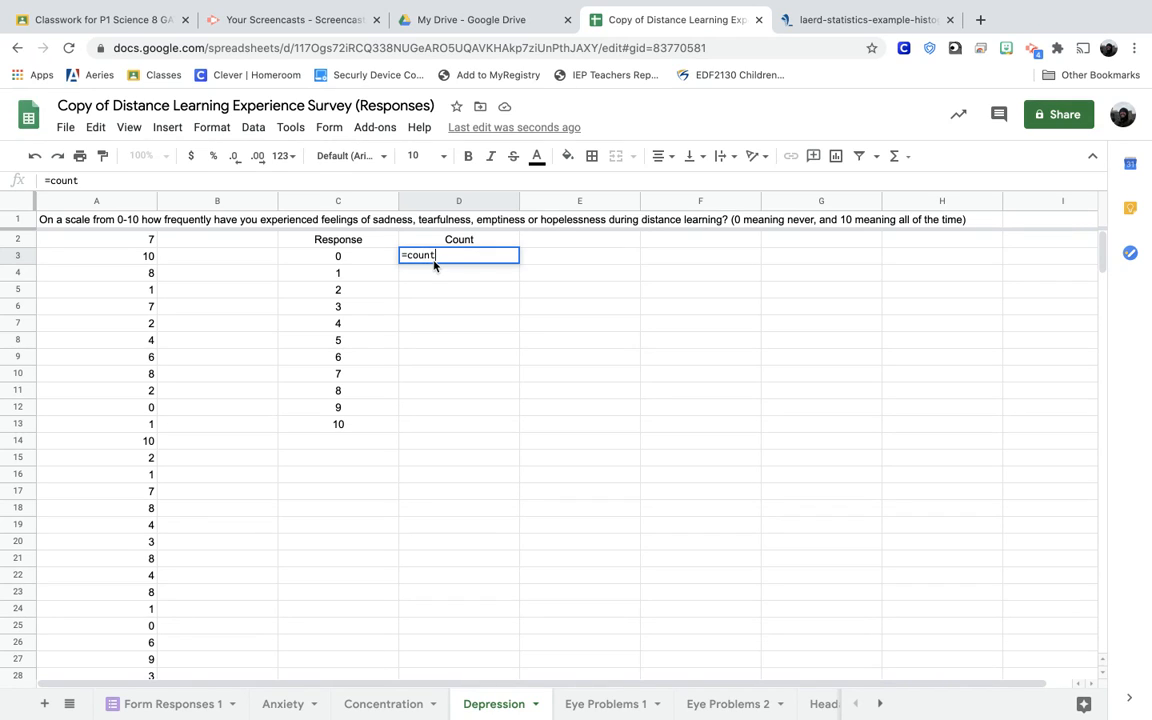
type("if(")
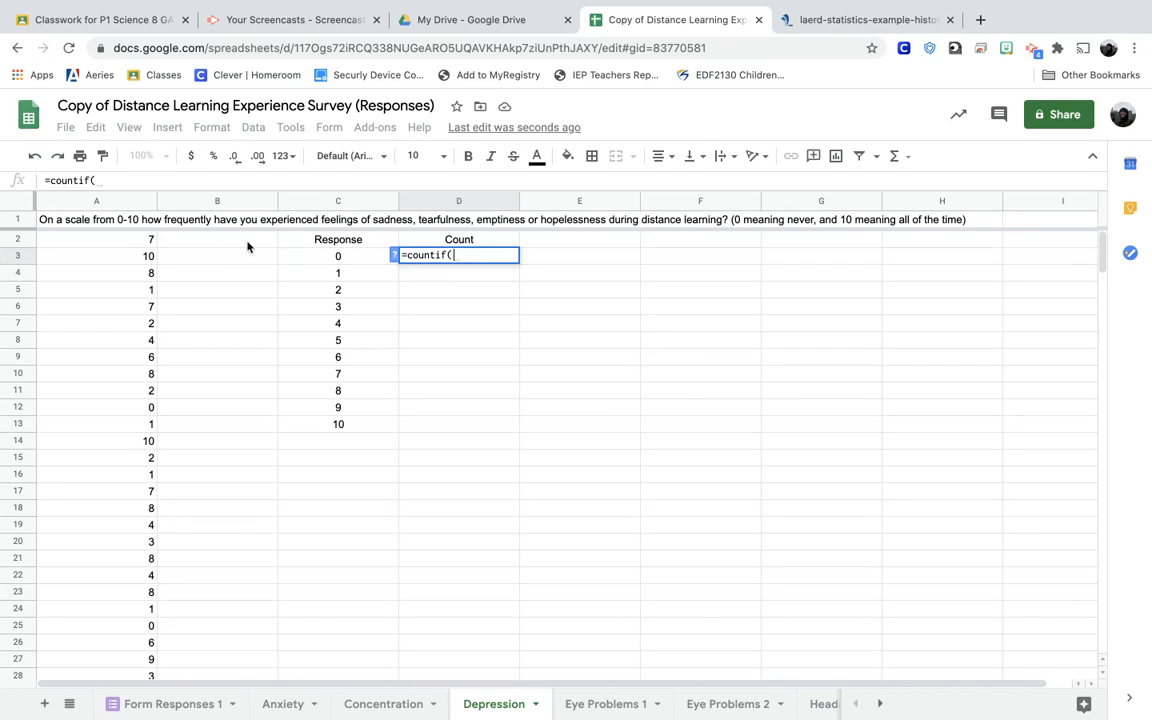
left_click(126, 247)
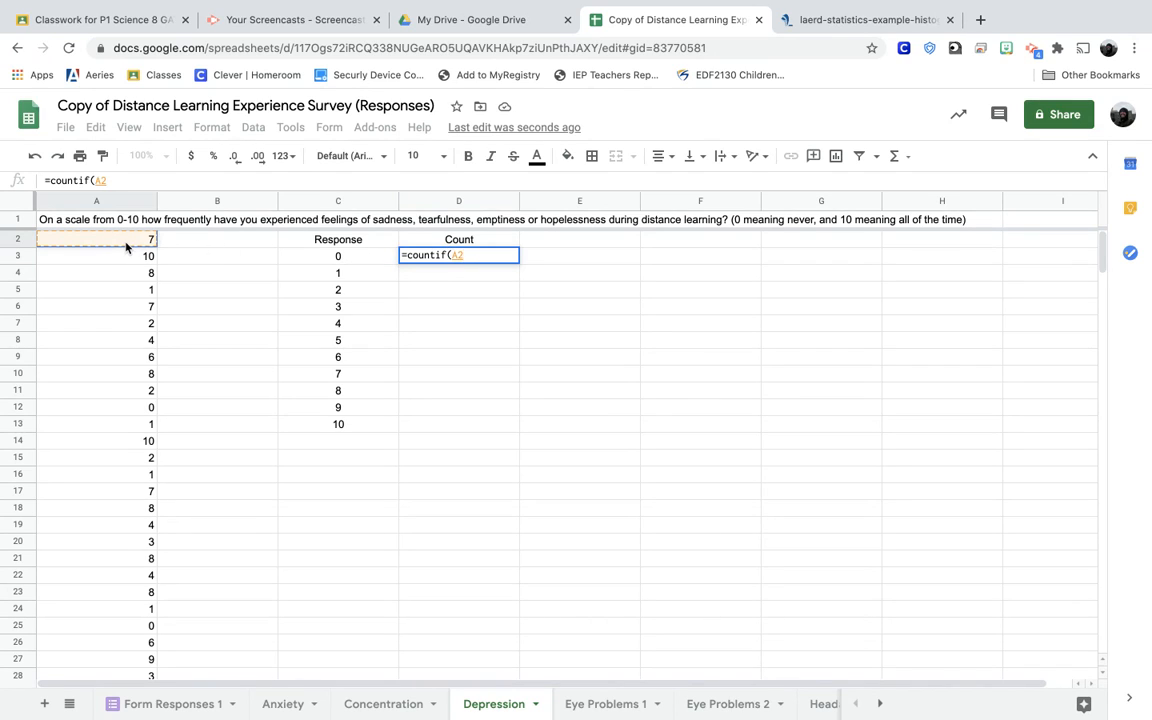
type(":A")
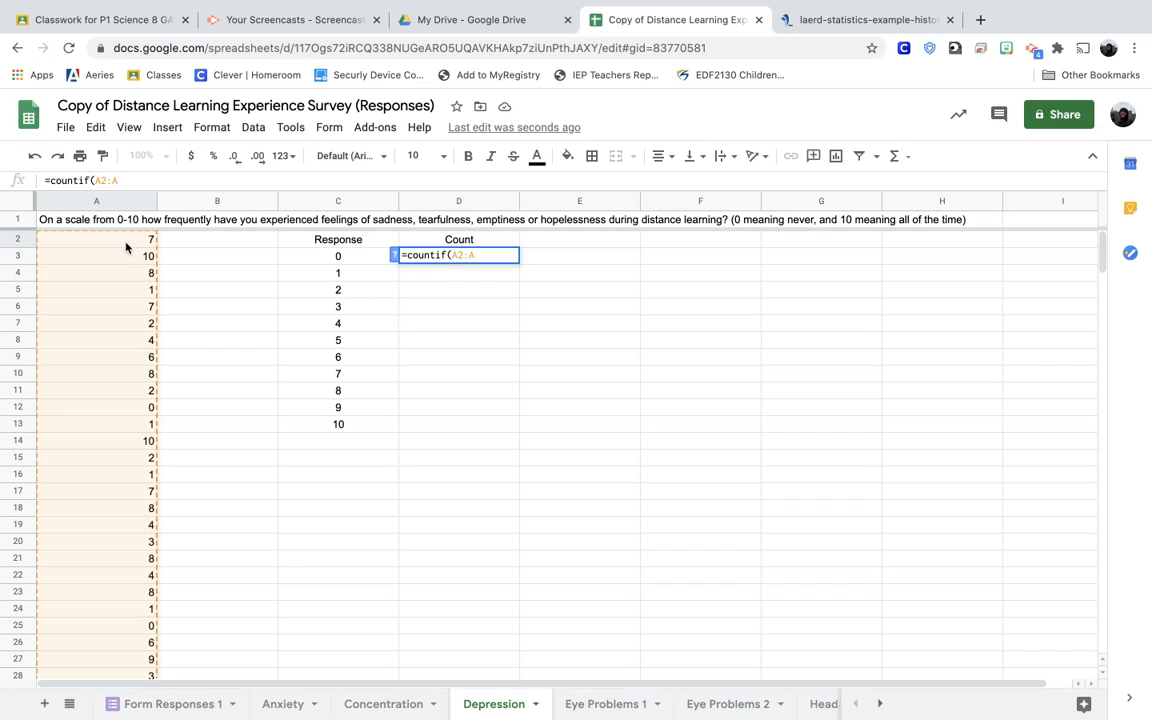
type(",")
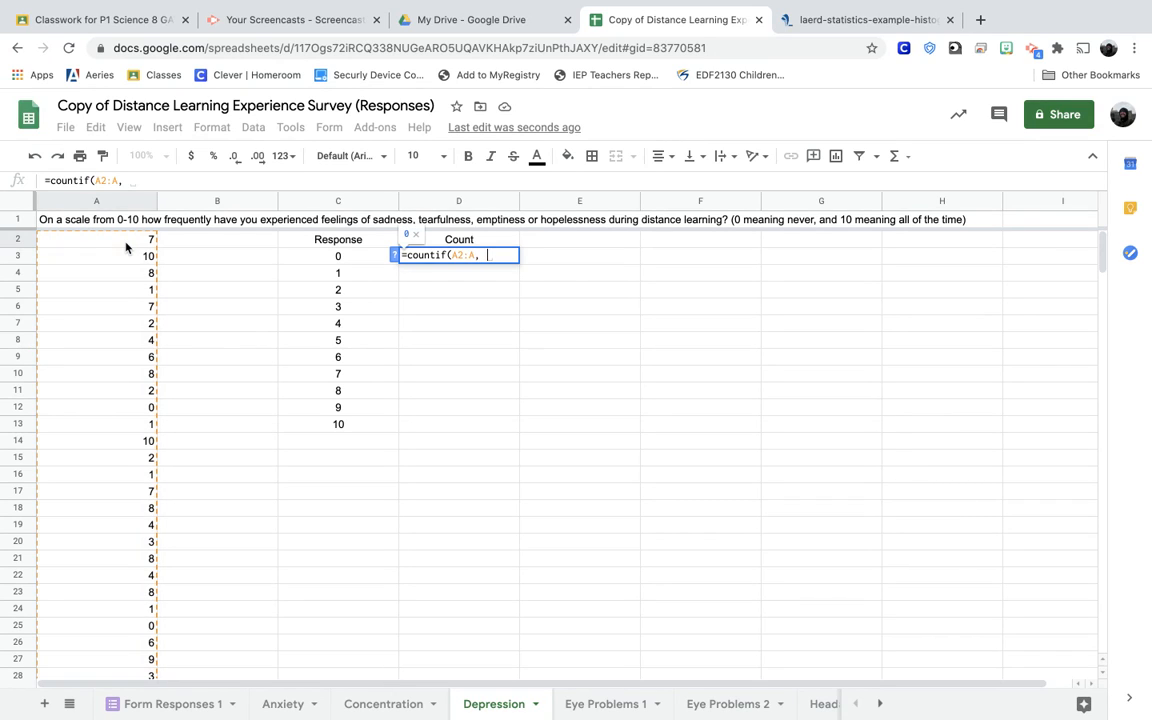
left_click(334, 258)
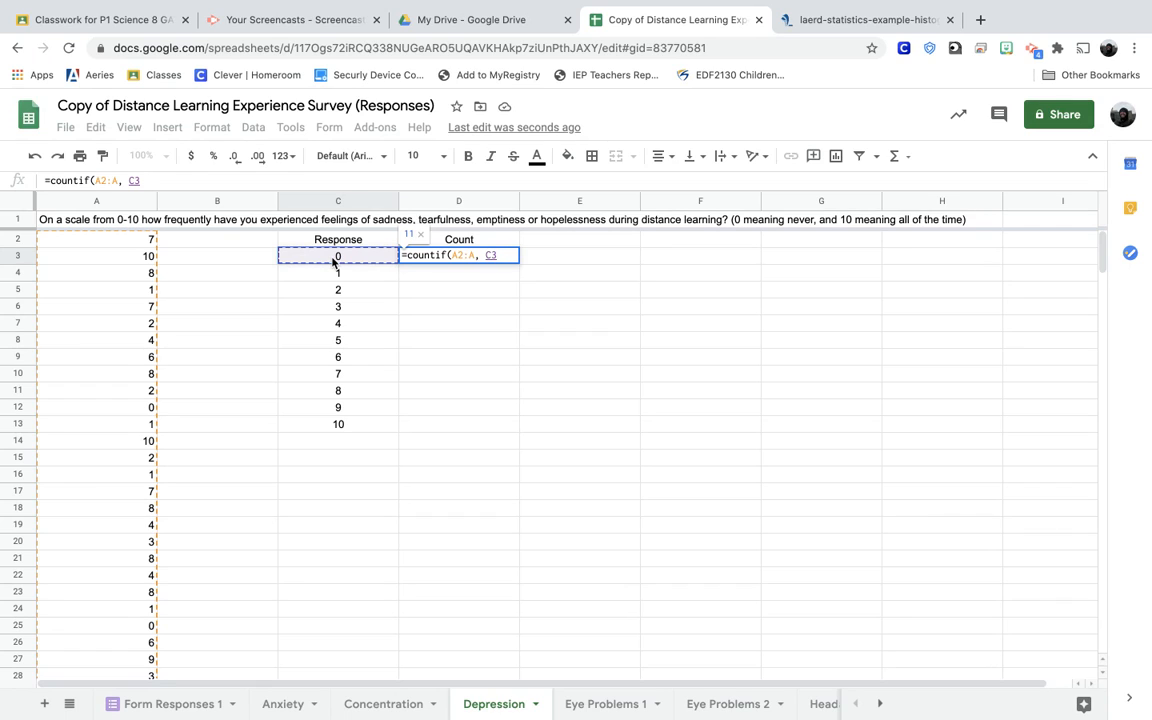
type(")")
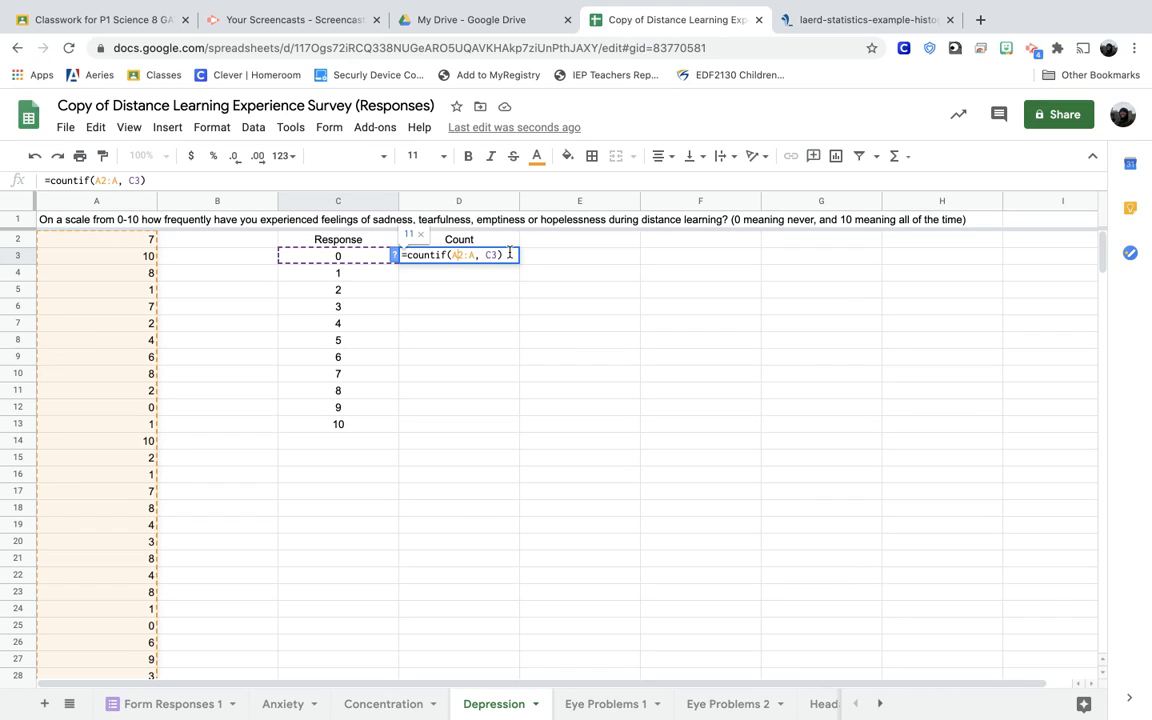
- Make the range in D3's formula absolute so it reads =countif($A$2:$A, C3)
type("$")
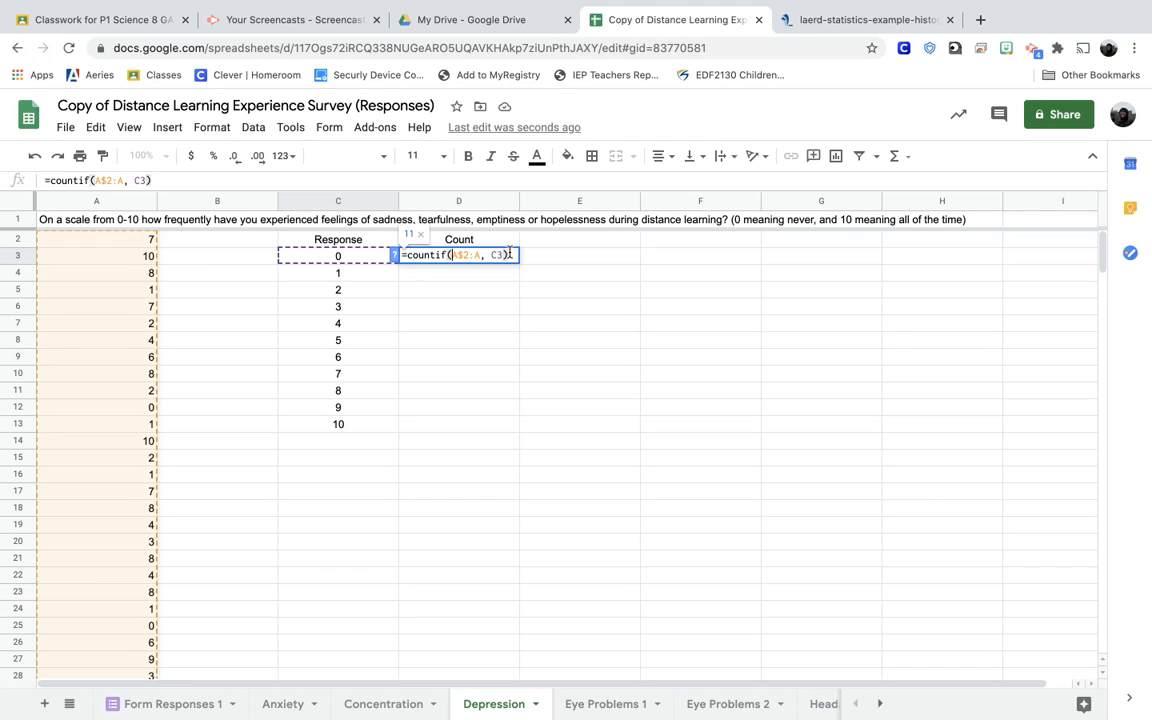
key("Left")
key("Left")
type("$")
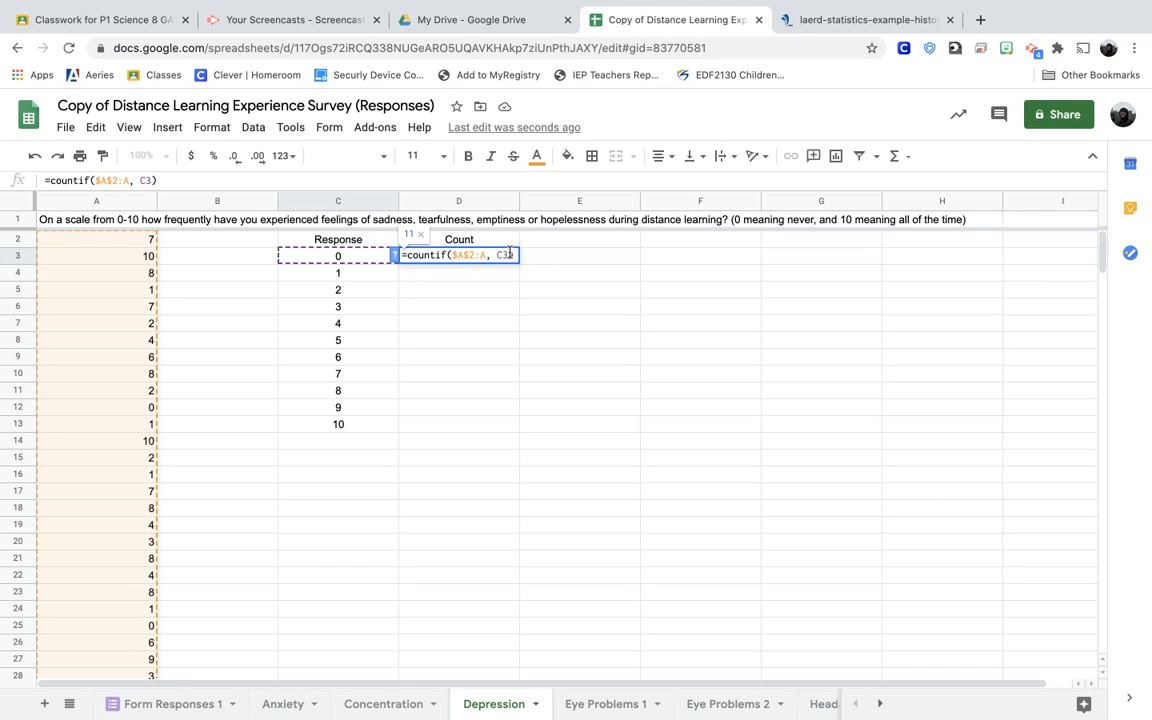
key("Right")
key("Right")
key("Right")
key("Right")
type("$")
key("Return")
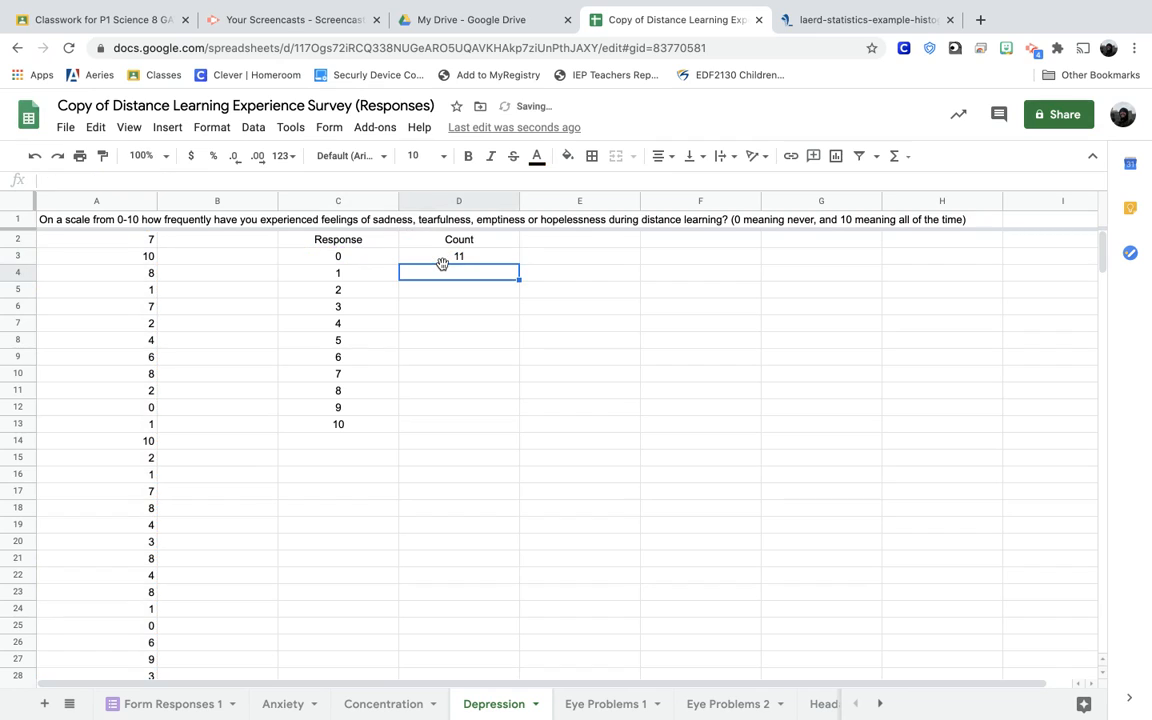
- Copy the count formula from D3 down to D13 and check the copied formulas in D4, D5 and D13
left_click(499, 258)
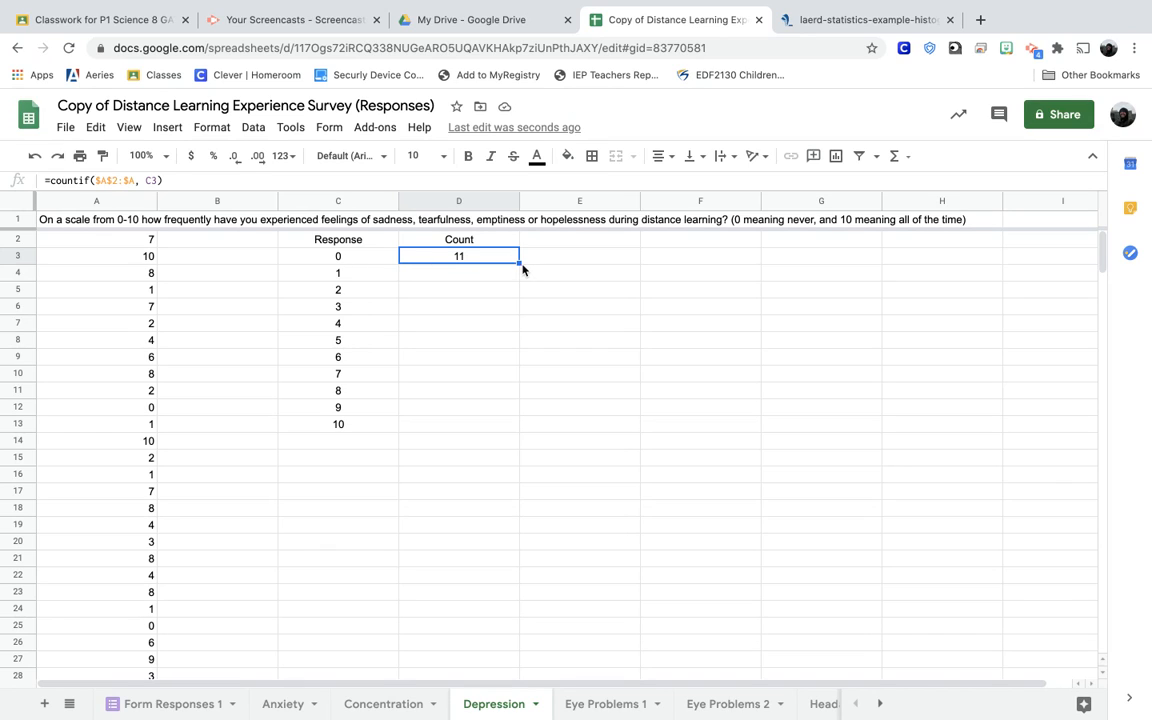
left_click_drag(519, 263, 508, 424)
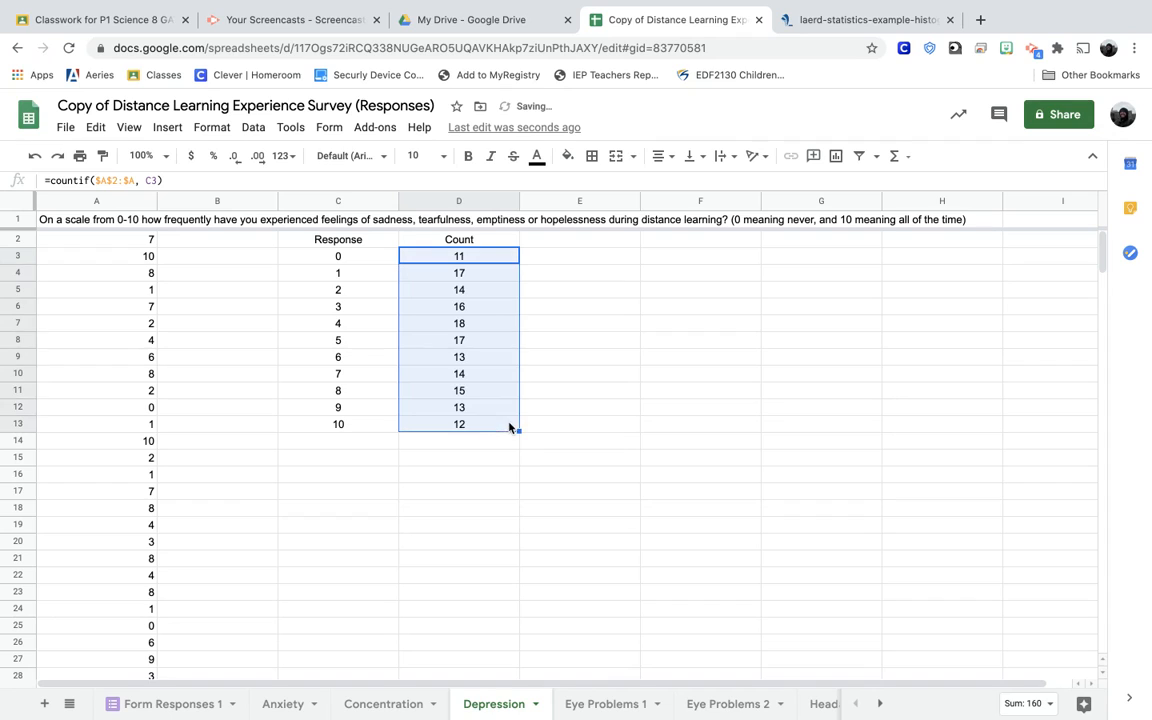
left_click(459, 278)
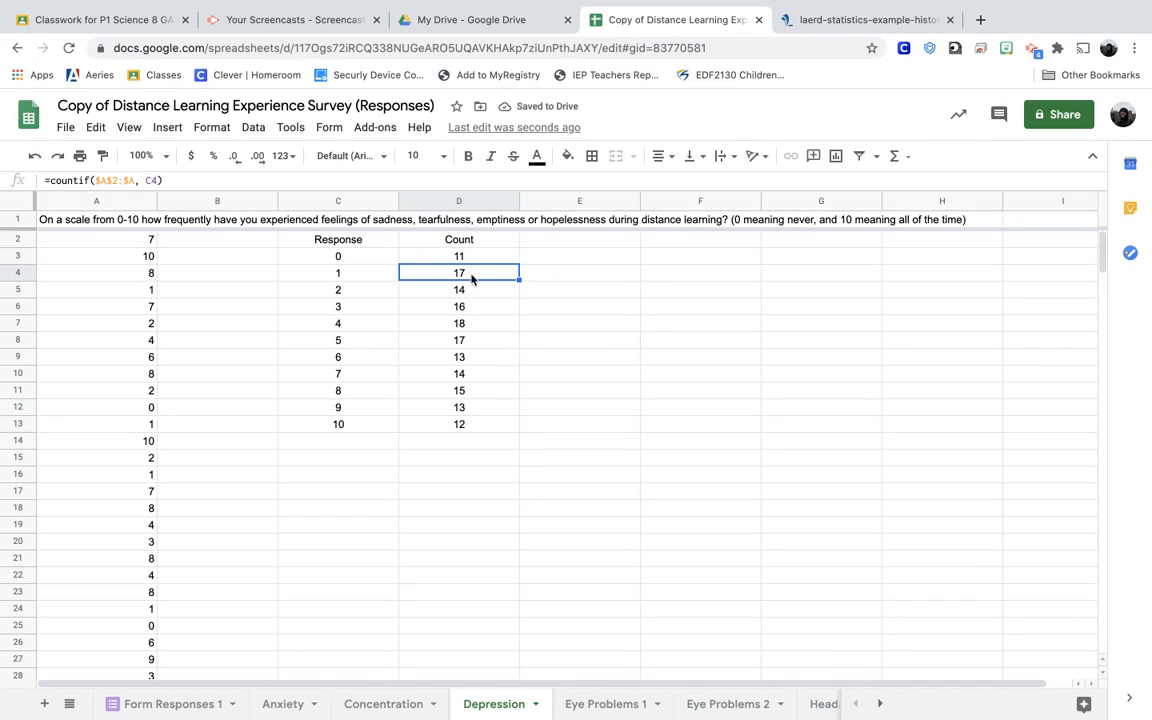
left_click(100, 180)
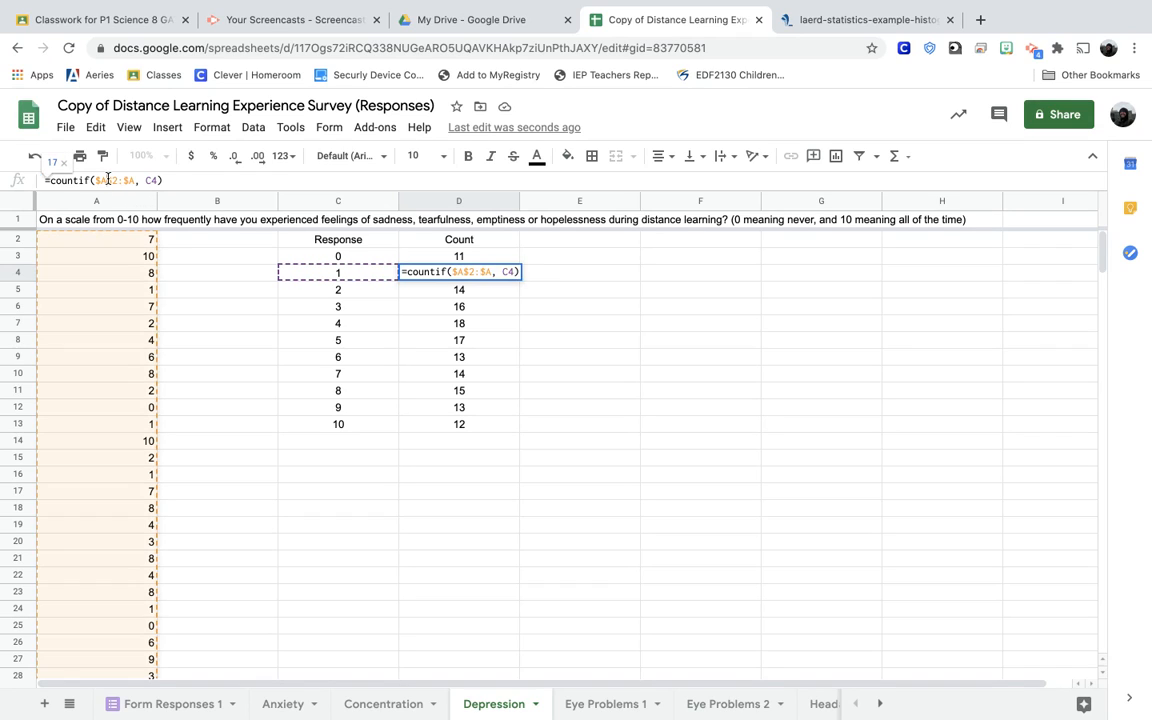
left_click(158, 180)
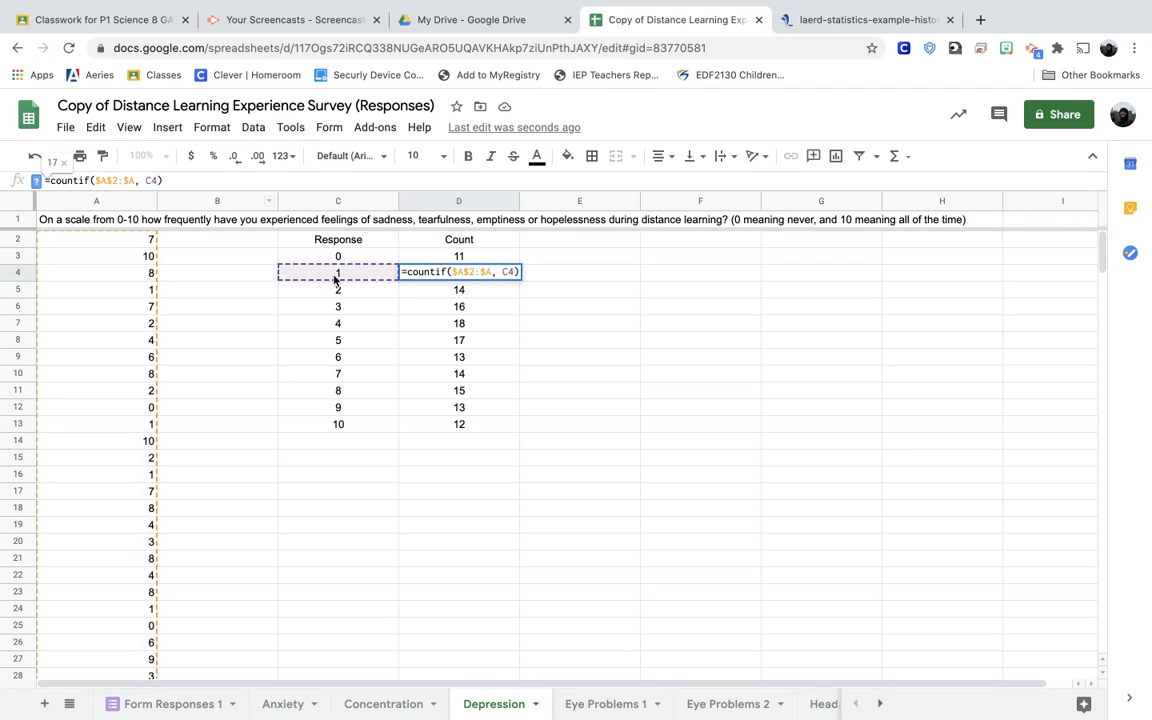
key("Return")
left_click(120, 180)
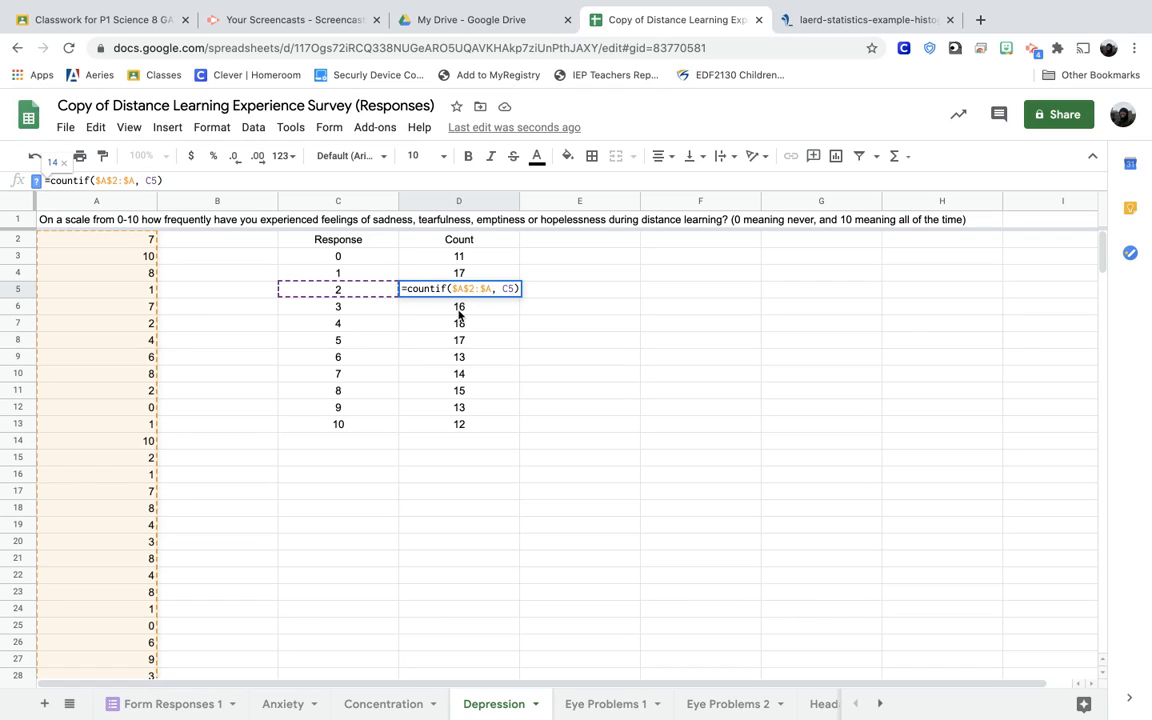
key("Return")
left_click(484, 432)
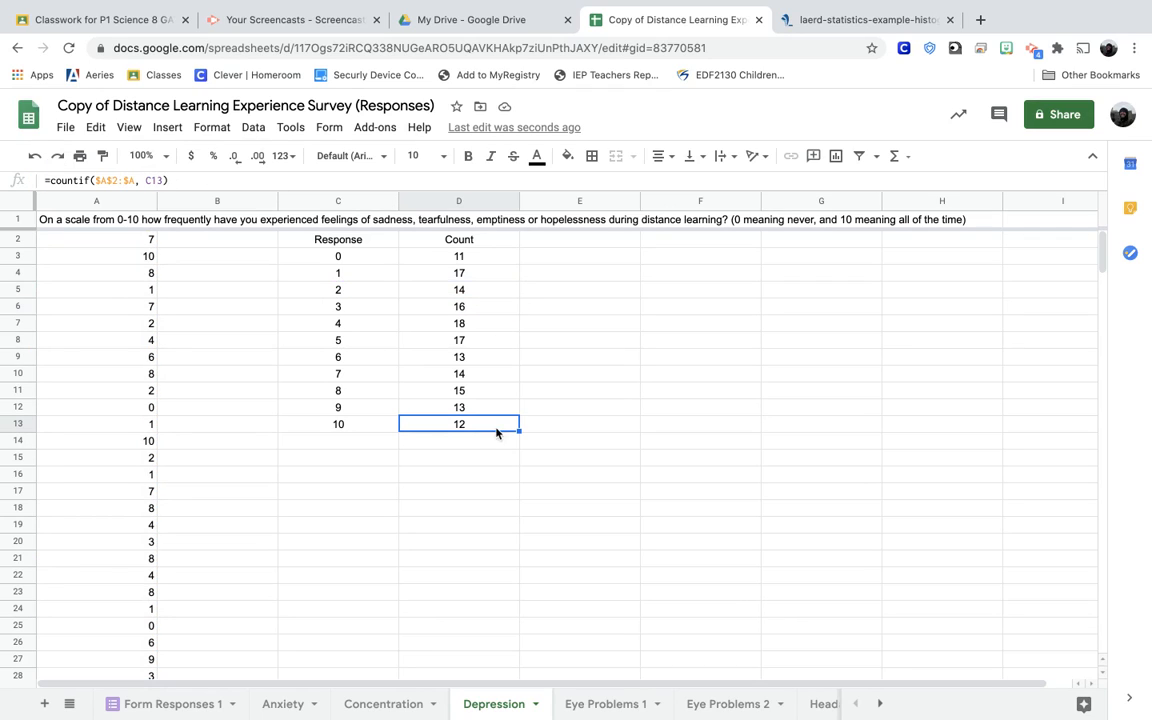
- Add a total row below the table with the label Sum in C14 and the formula =sum(D3:D13) in D14
left_click(368, 446)
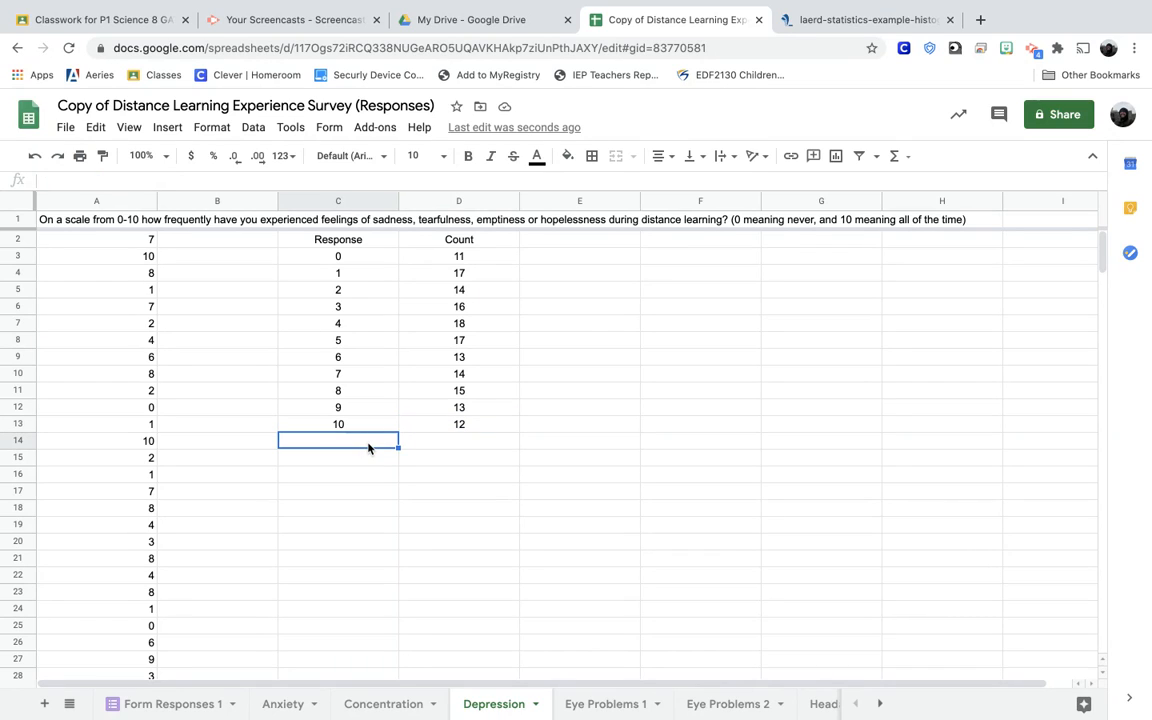
type("Sum")
key("Tab")
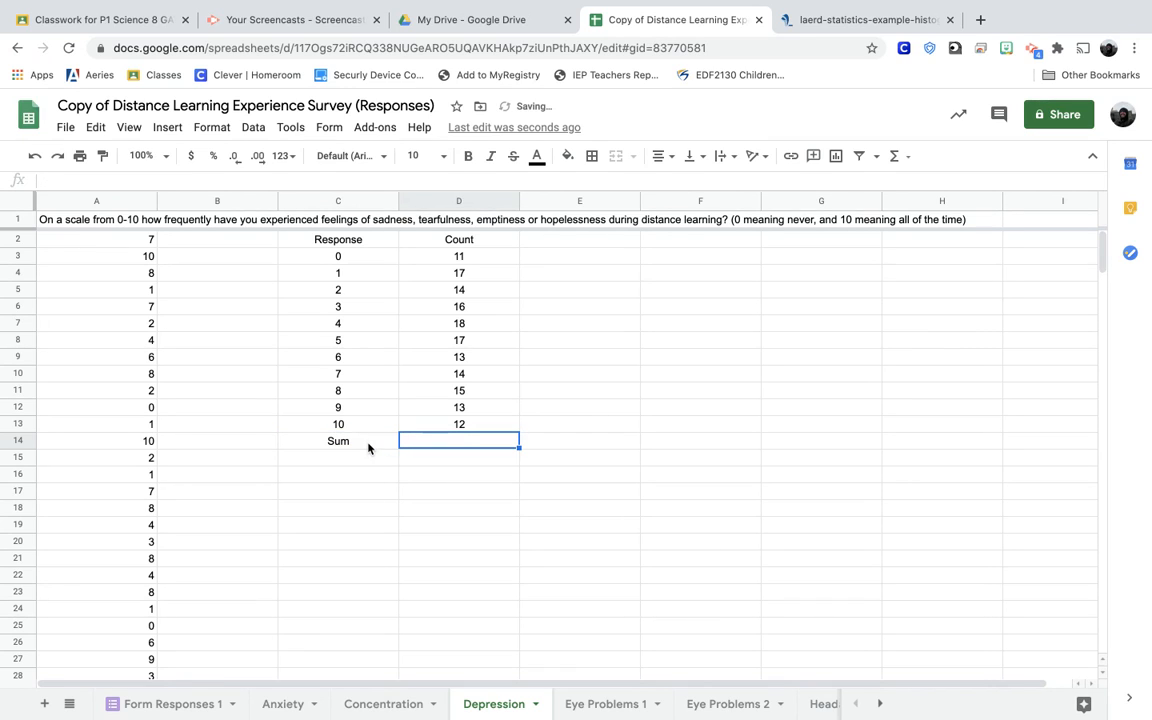
type("=sum(")
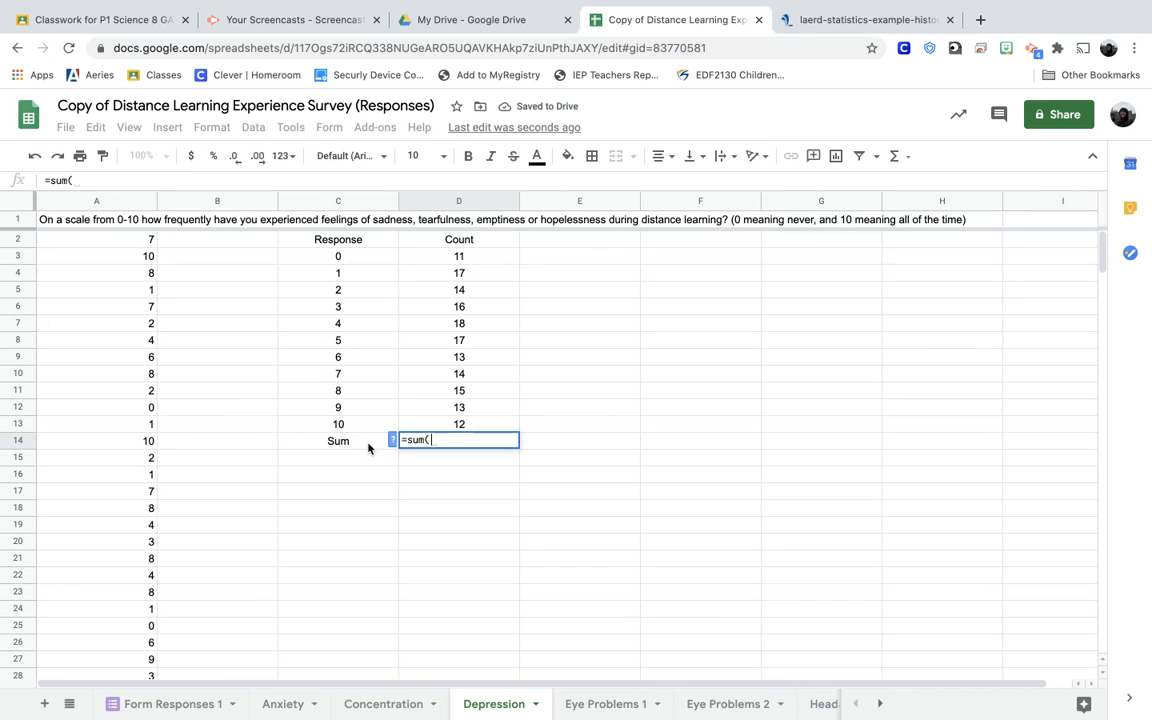
left_click_drag(499, 256, 494, 428)
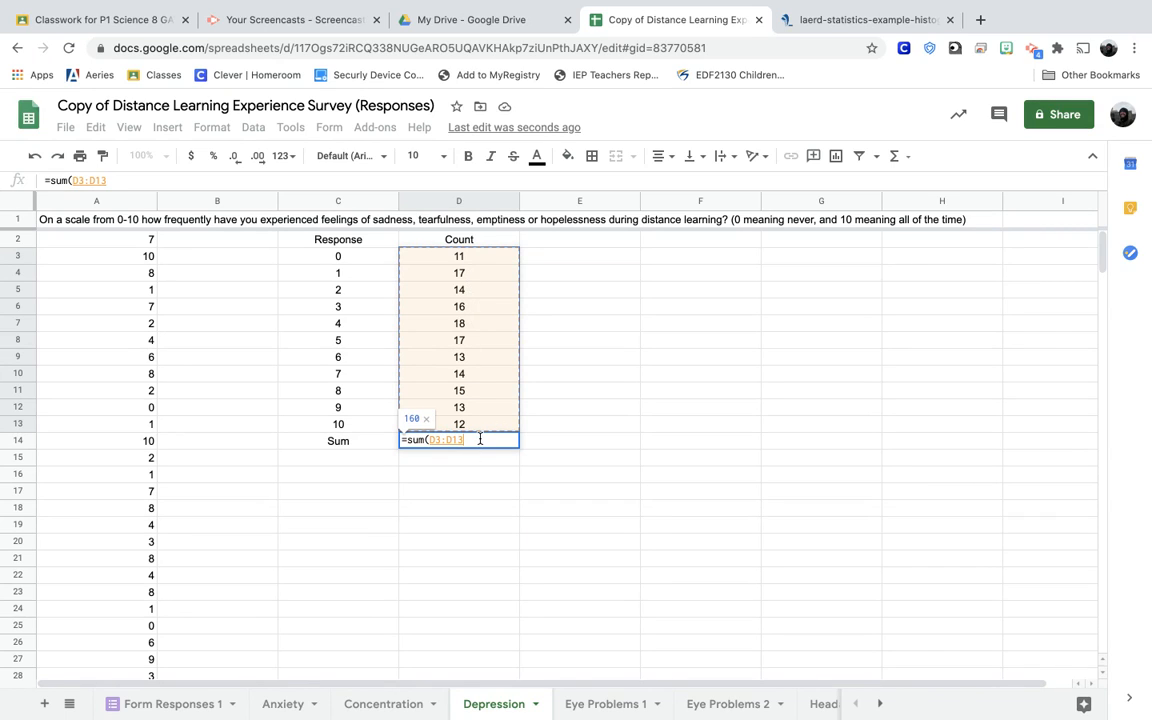
type(")")
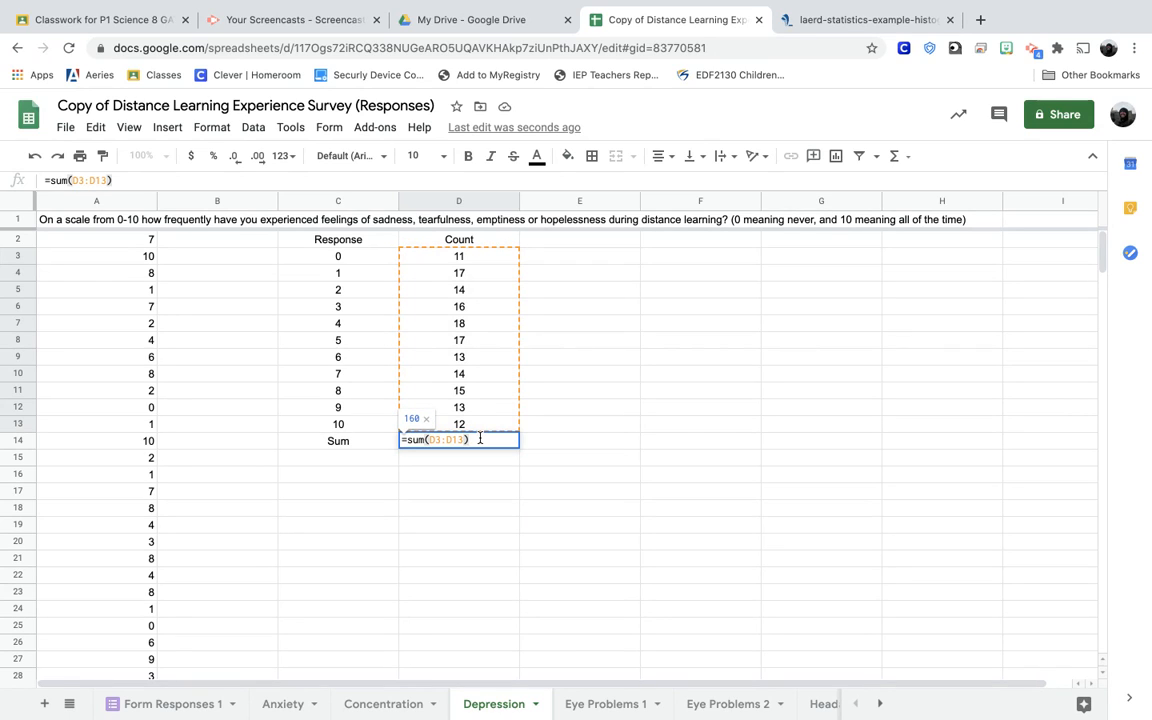
key("Return")
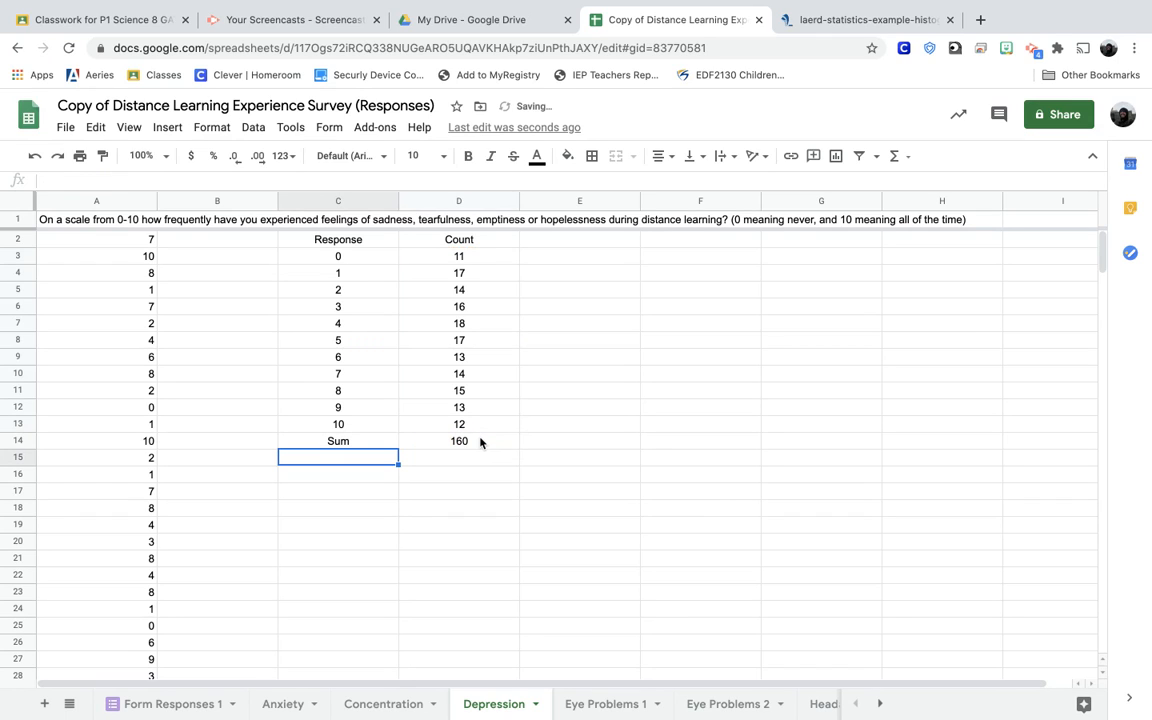
- Apply borders to all cells of the frequency table in C2:D14
left_click_drag(499, 445, 352, 249)
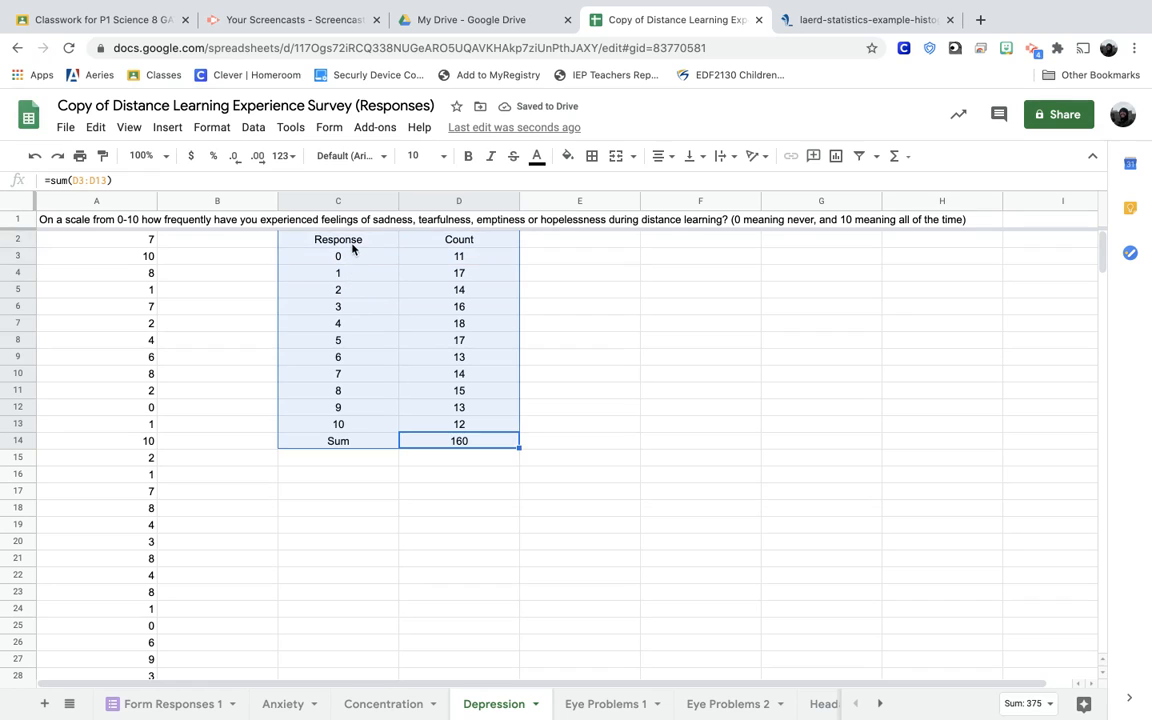
left_click(592, 157)
left_click(598, 187)
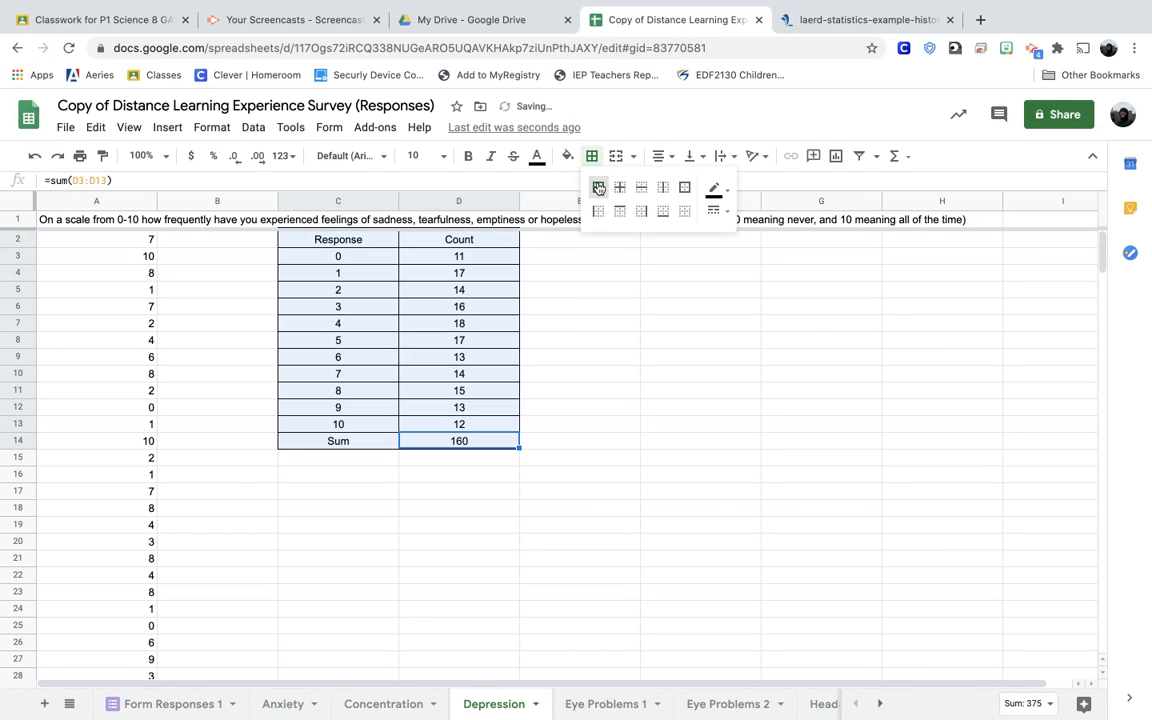
left_click(437, 390)
- Fill the Sum row C14:D14 and the header row C2:D2 with the same gray
left_click_drag(488, 445, 375, 447)
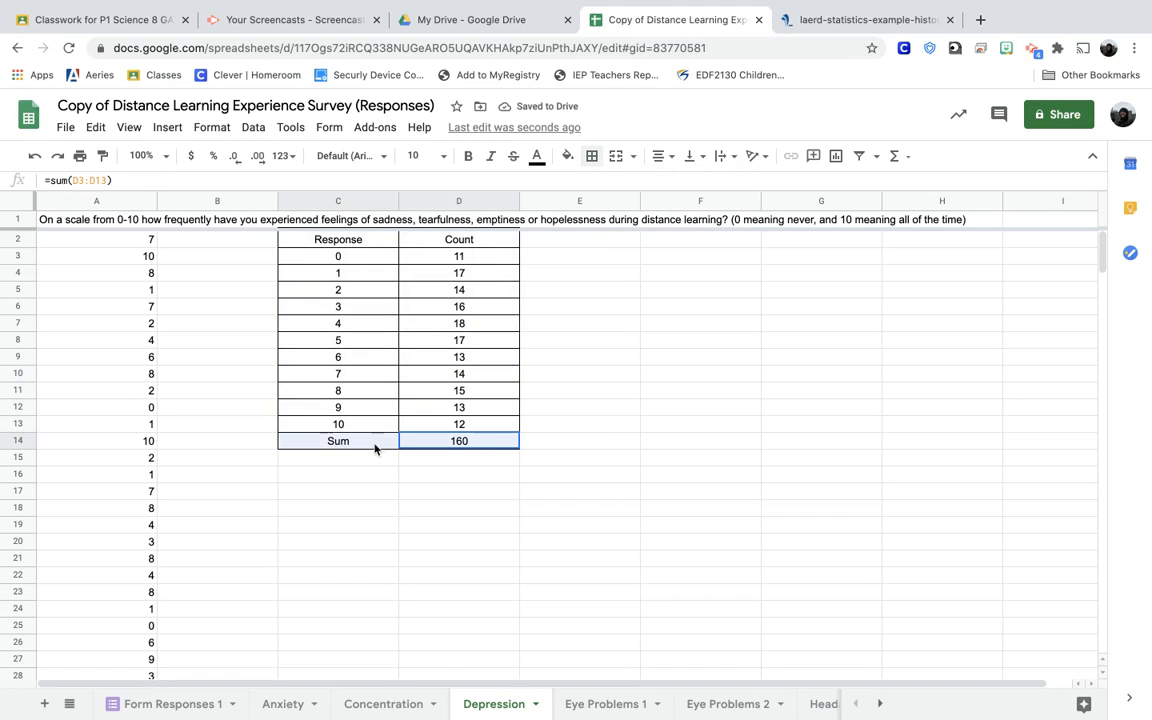
left_click(567, 156)
left_click(661, 211)
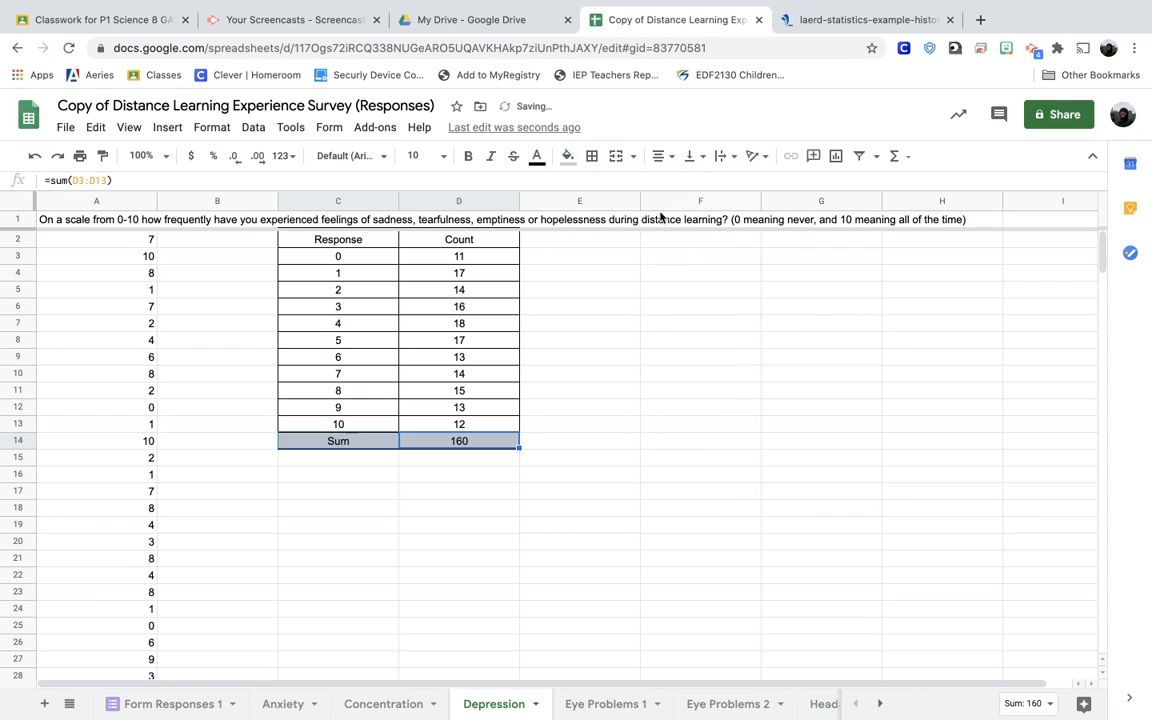
left_click(502, 240)
left_click(388, 243, "shift")
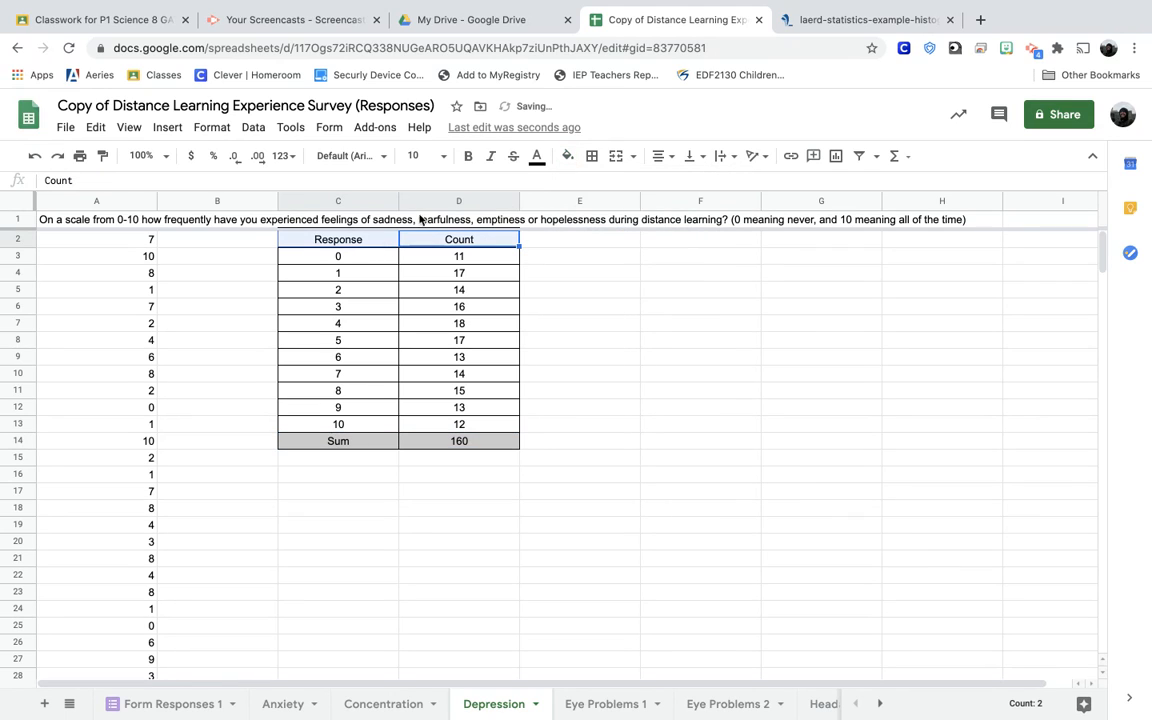
left_click(567, 156)
left_click(663, 216)
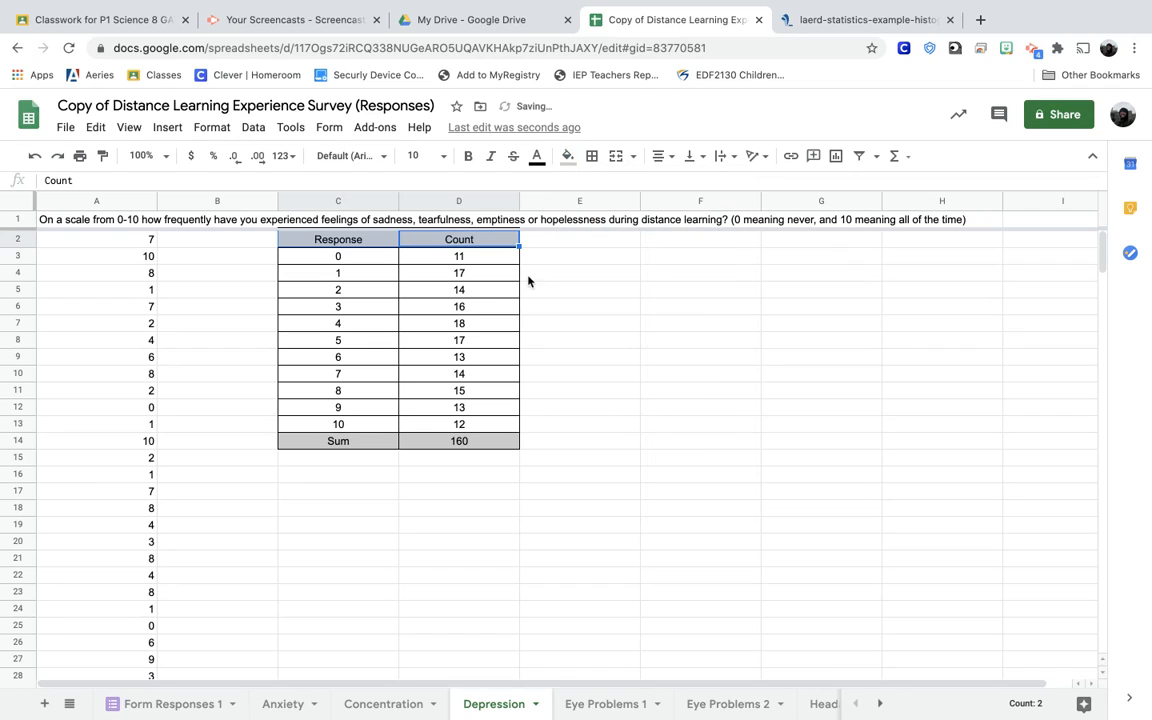
- Fill the response and count cells C3:D13 with a lighter gray than the header and Sum rows
left_click(370, 260)
left_click_drag(461, 407, 463, 424)
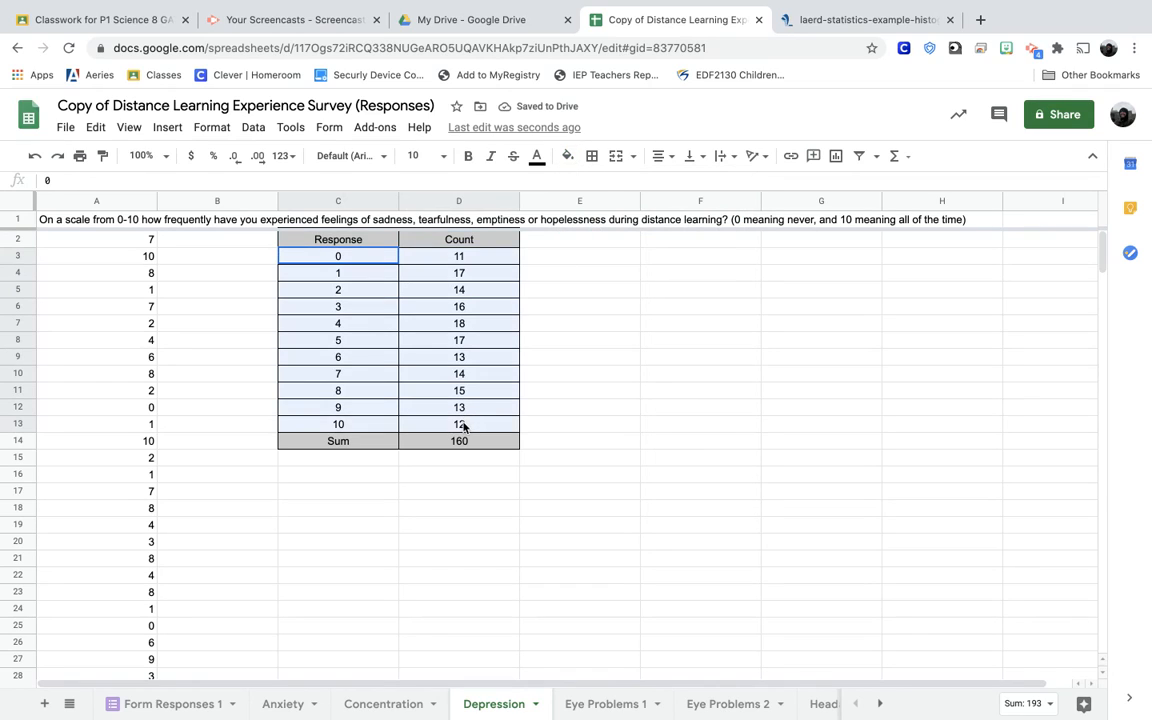
left_click(567, 156)
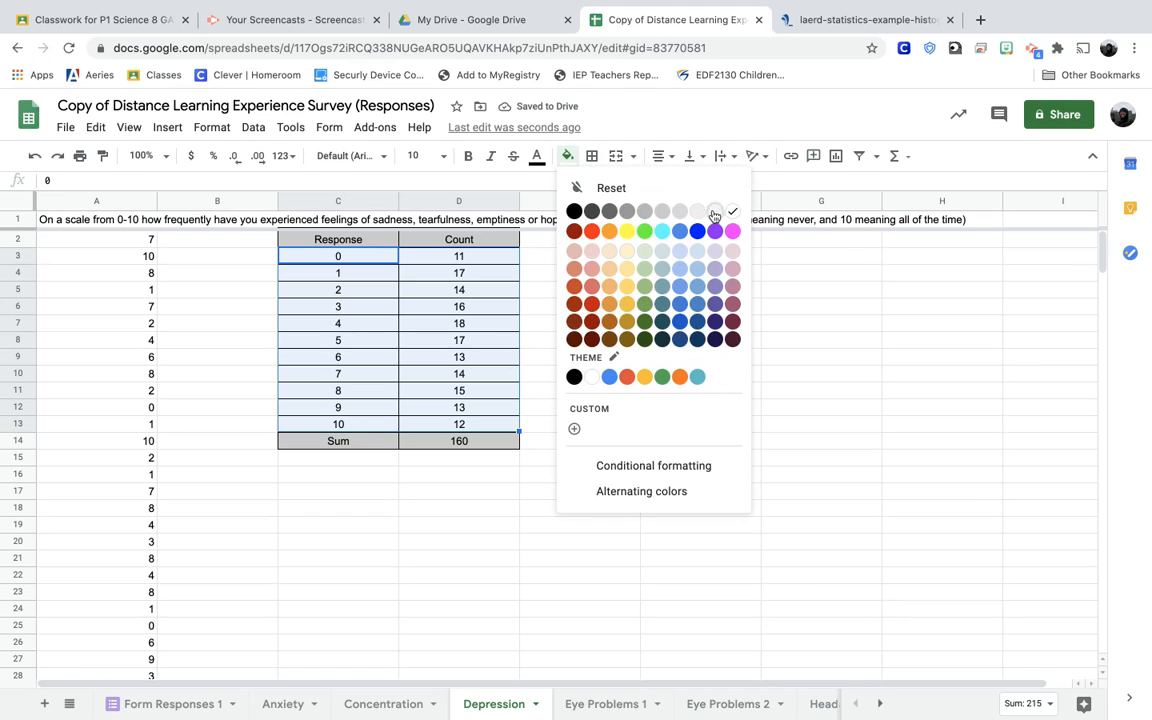
left_click(680, 211)
left_click(481, 339)
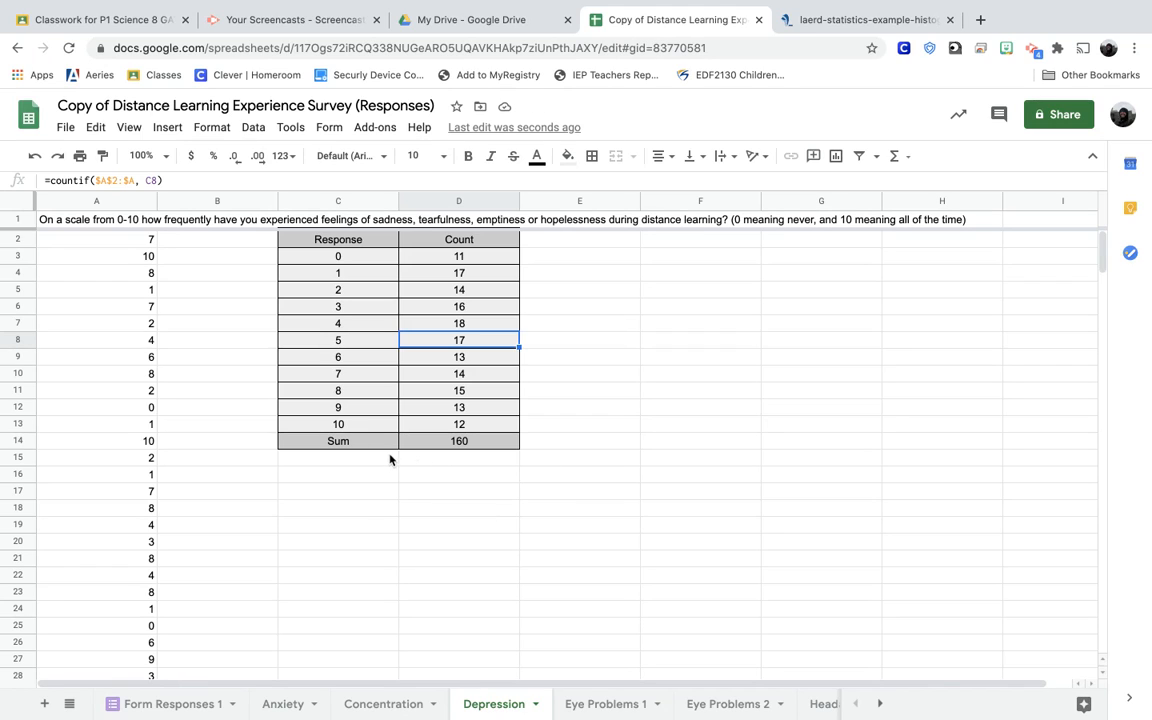
- Make the Response and Count headers in C2:D2 bold
left_click_drag(364, 240, 459, 240)
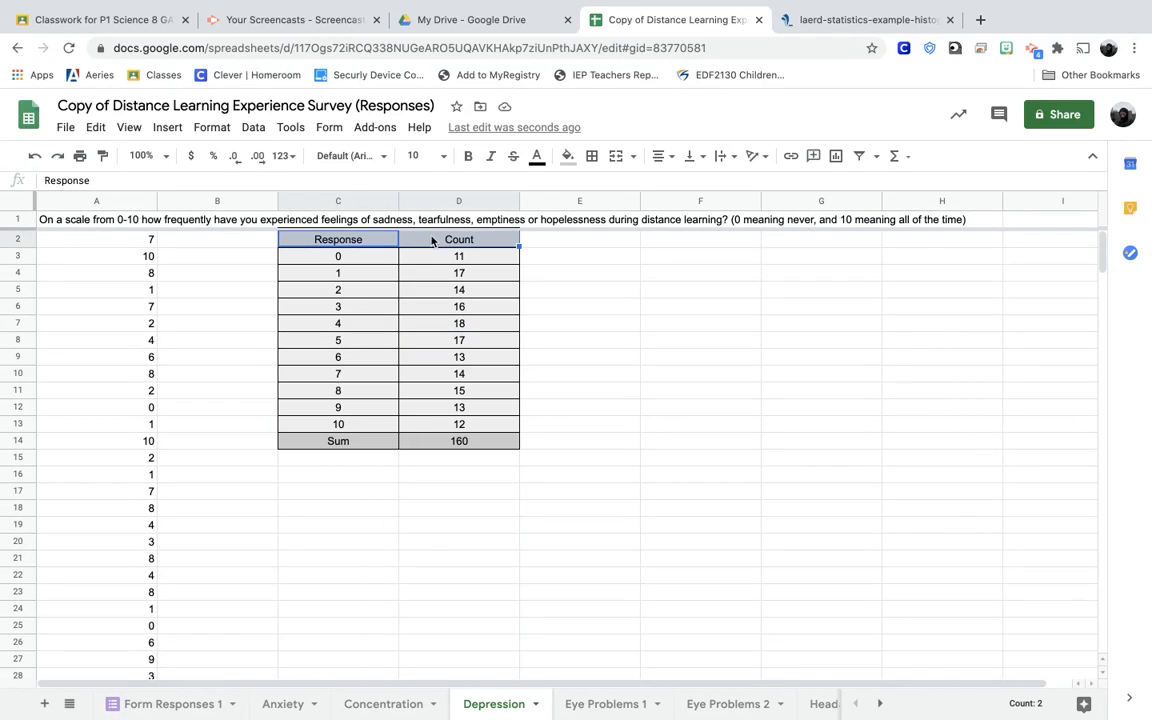
left_click(469, 158)
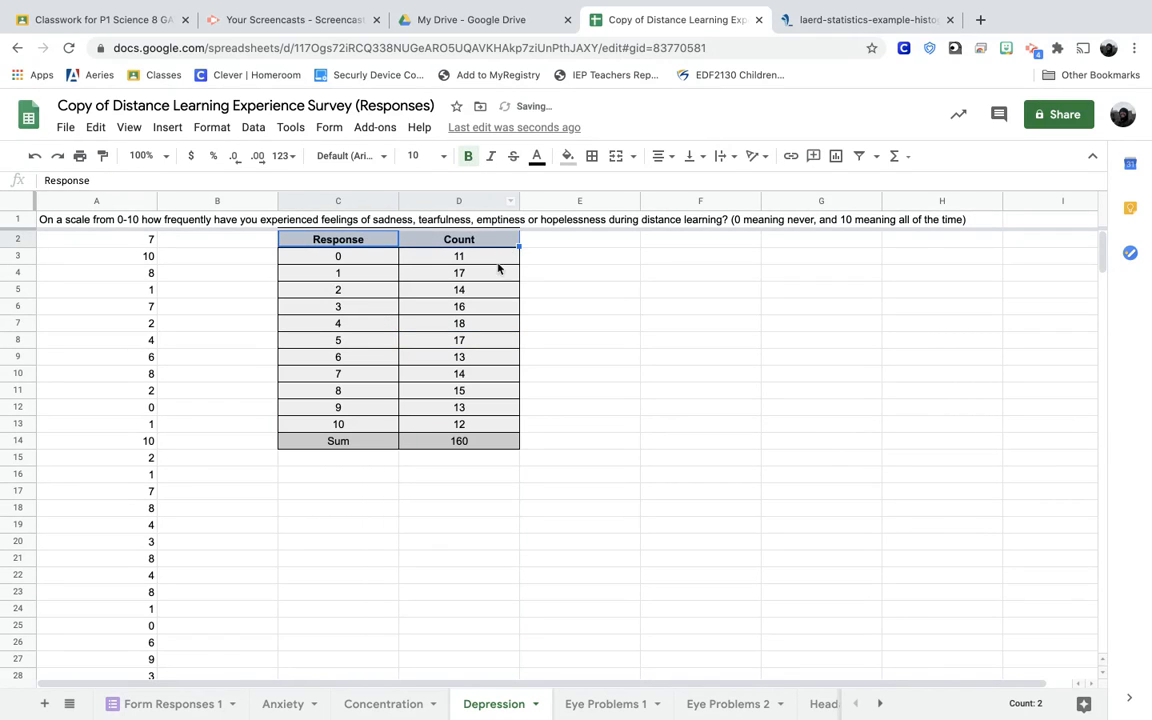
left_click(497, 259)
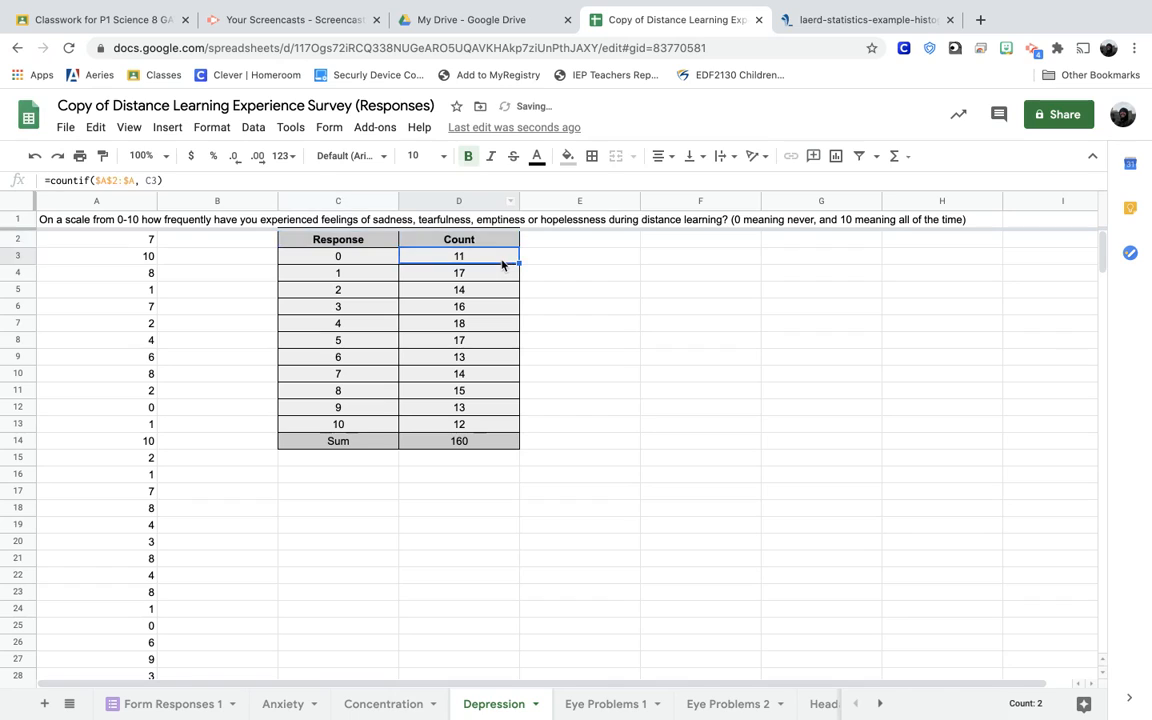
- Insert a column chart of the data in C3:D13 and shift it away from the table's first rows
left_click(503, 428)
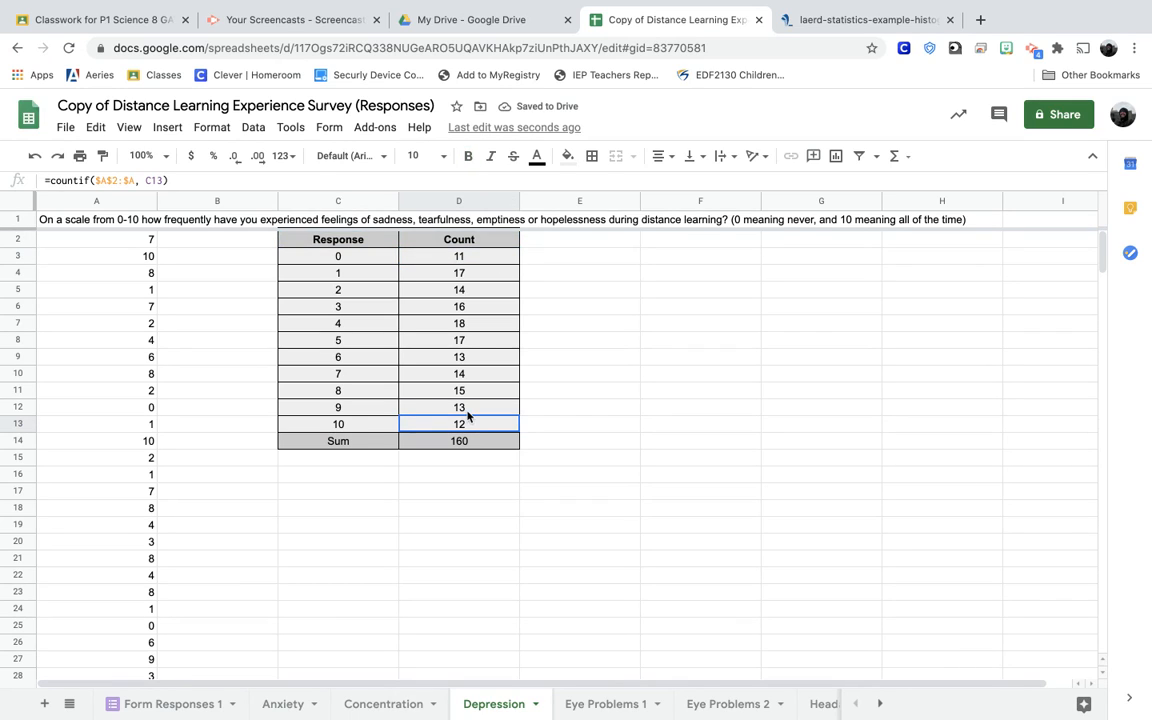
left_click_drag(472, 418, 346, 263)
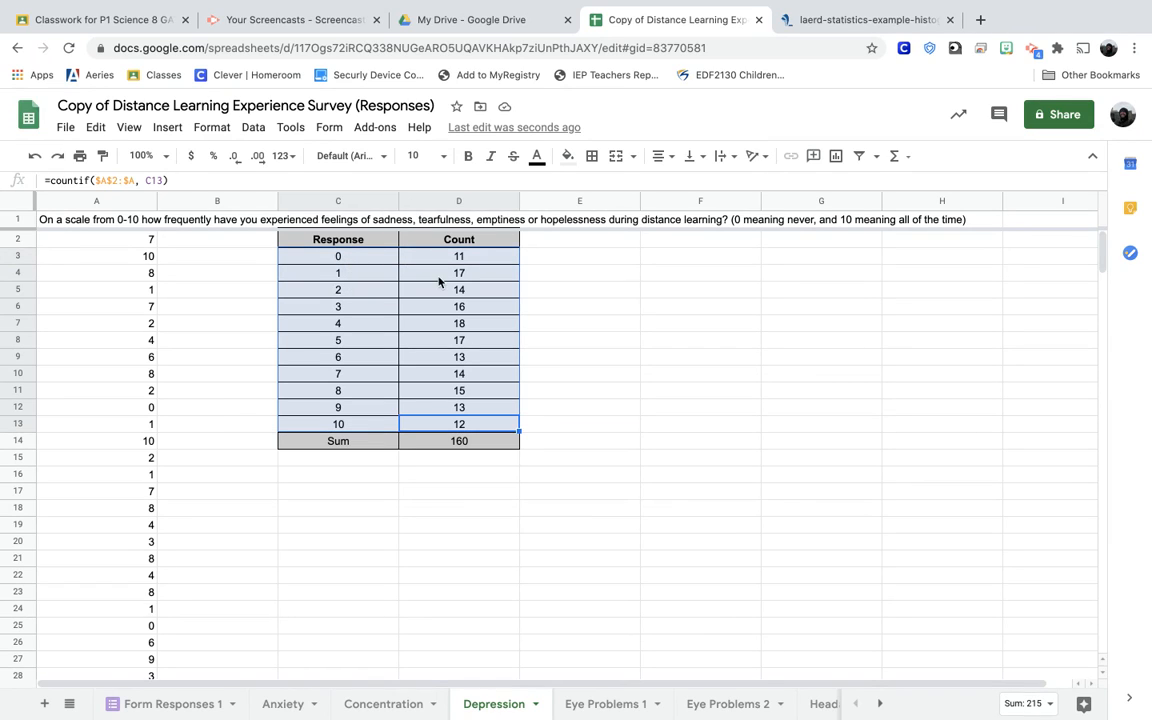
left_click(836, 156)
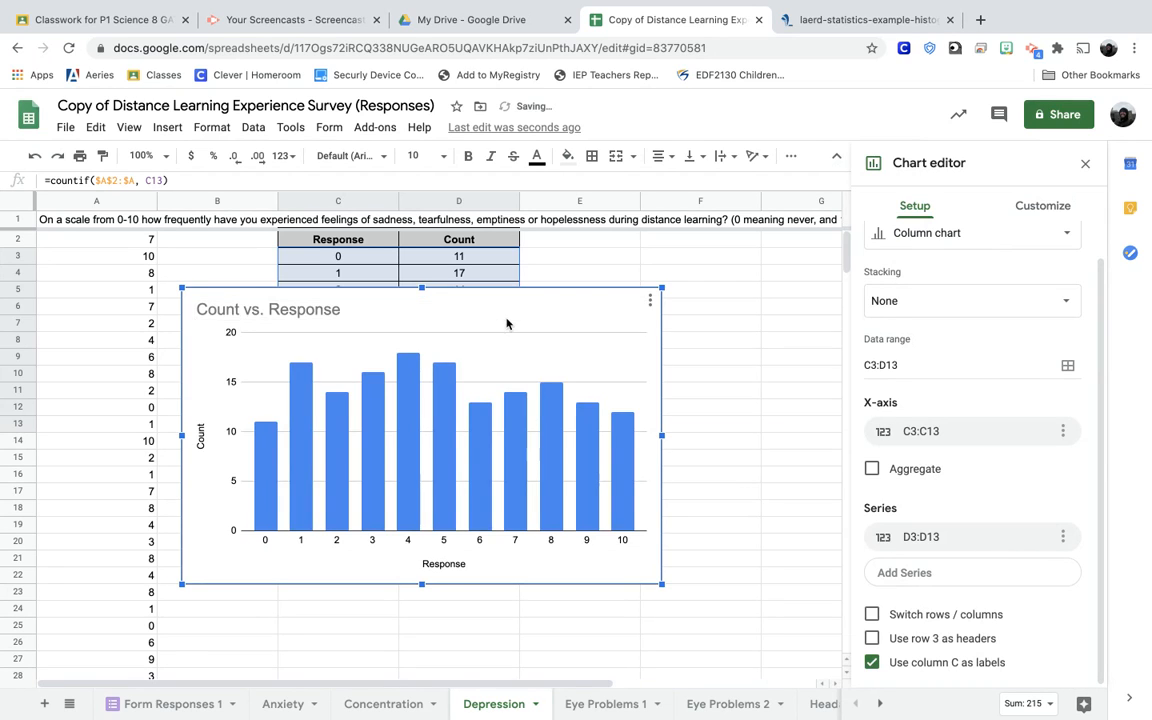
left_click_drag(506, 323, 633, 338)
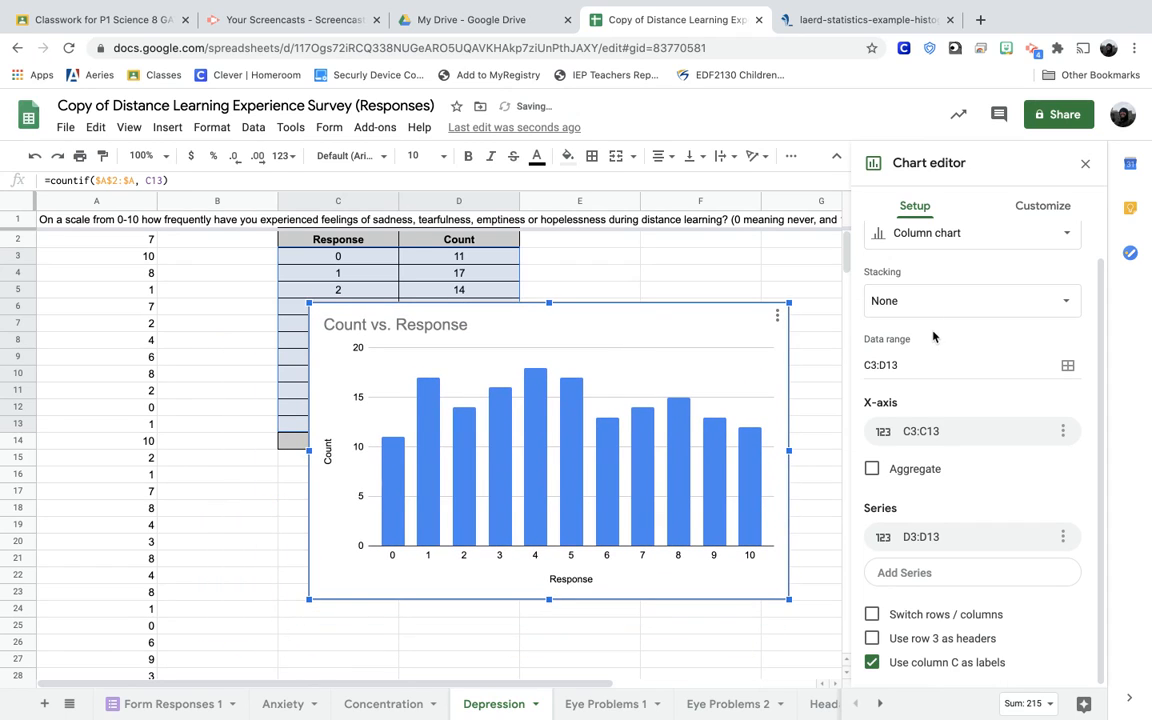
- Change the chart type of the new Count vs. Response chart to a pie chart
left_click(968, 300)
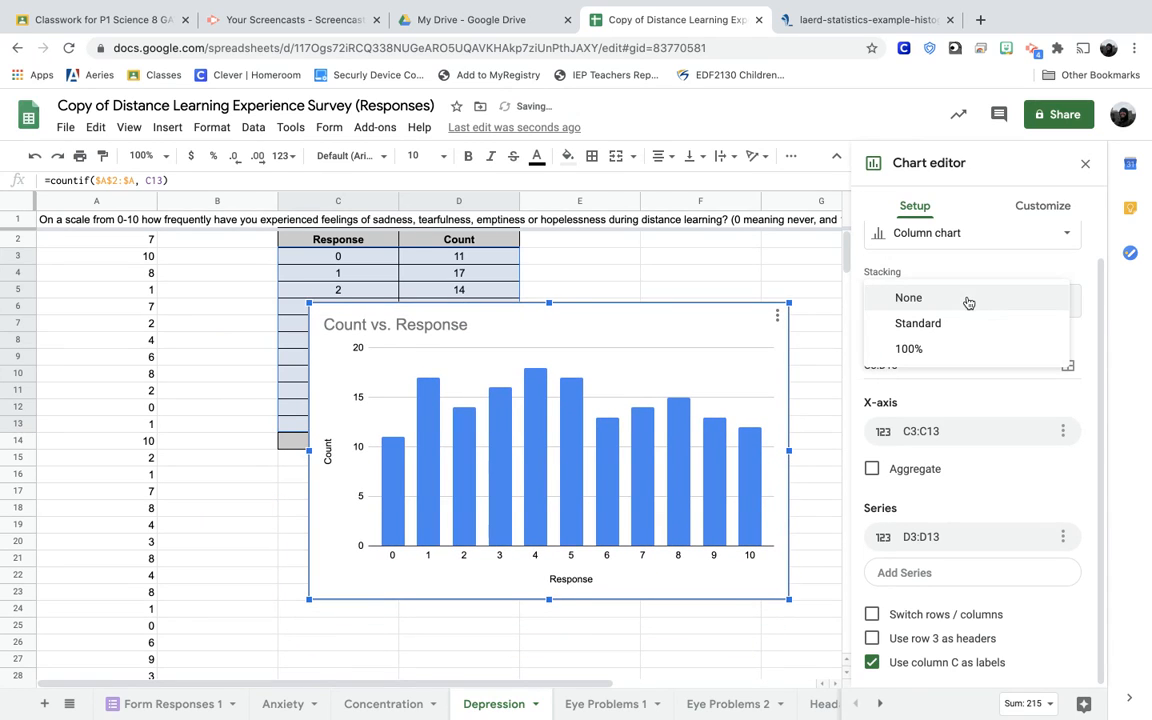
left_click(960, 233)
scroll(985, 480, "down", 3)
scroll(985, 520, "down", 1)
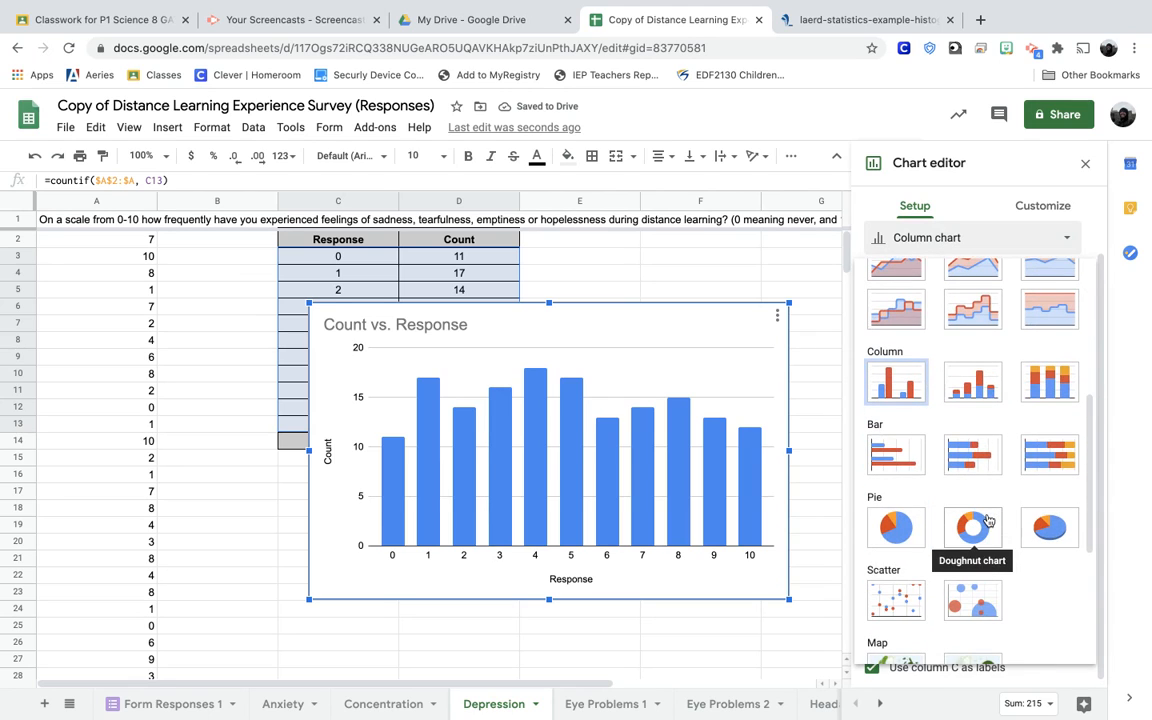
left_click(895, 527)
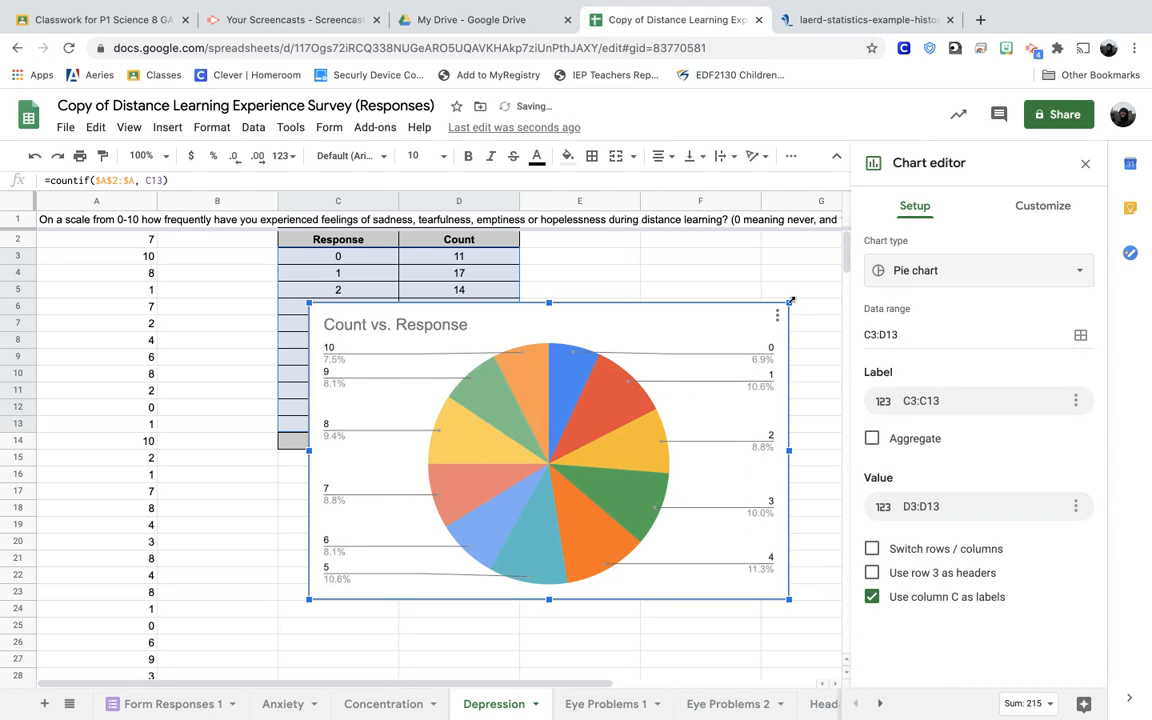
- Shrink the pie chart and place it directly beside the table, over columns E to G and rows 2 to 13
left_click_drag(789, 302, 667, 378)
left_click_drag(594, 400, 755, 256)
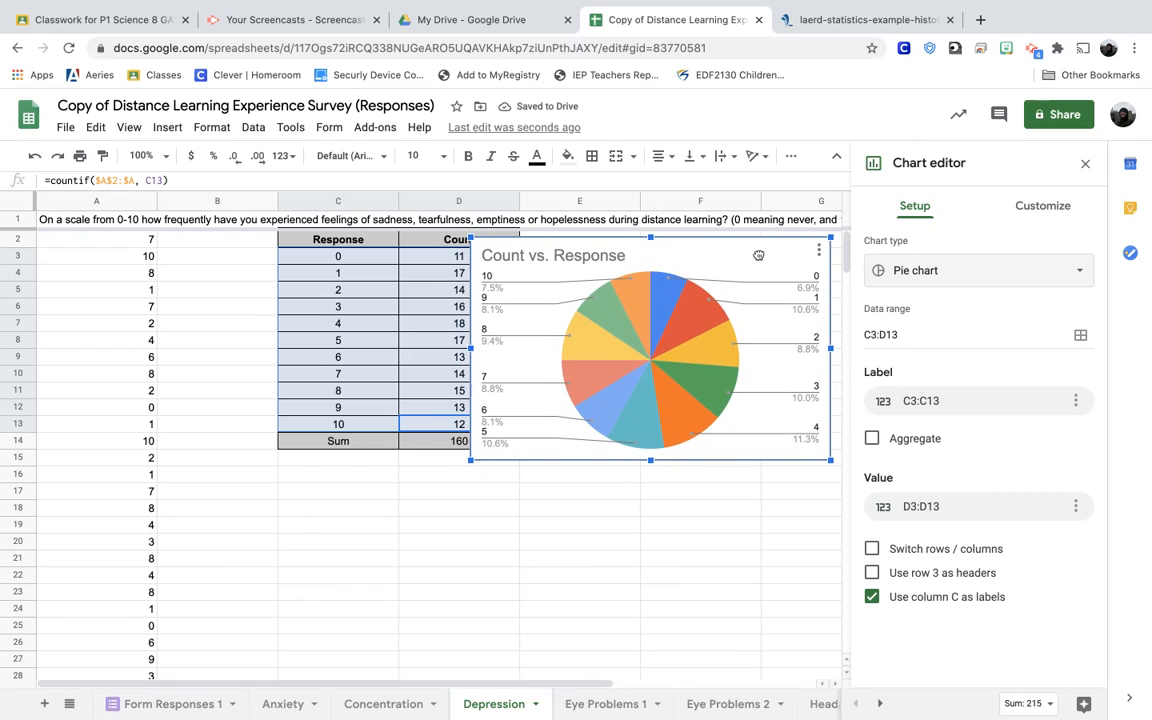
left_click_drag(470, 461, 216, 670)
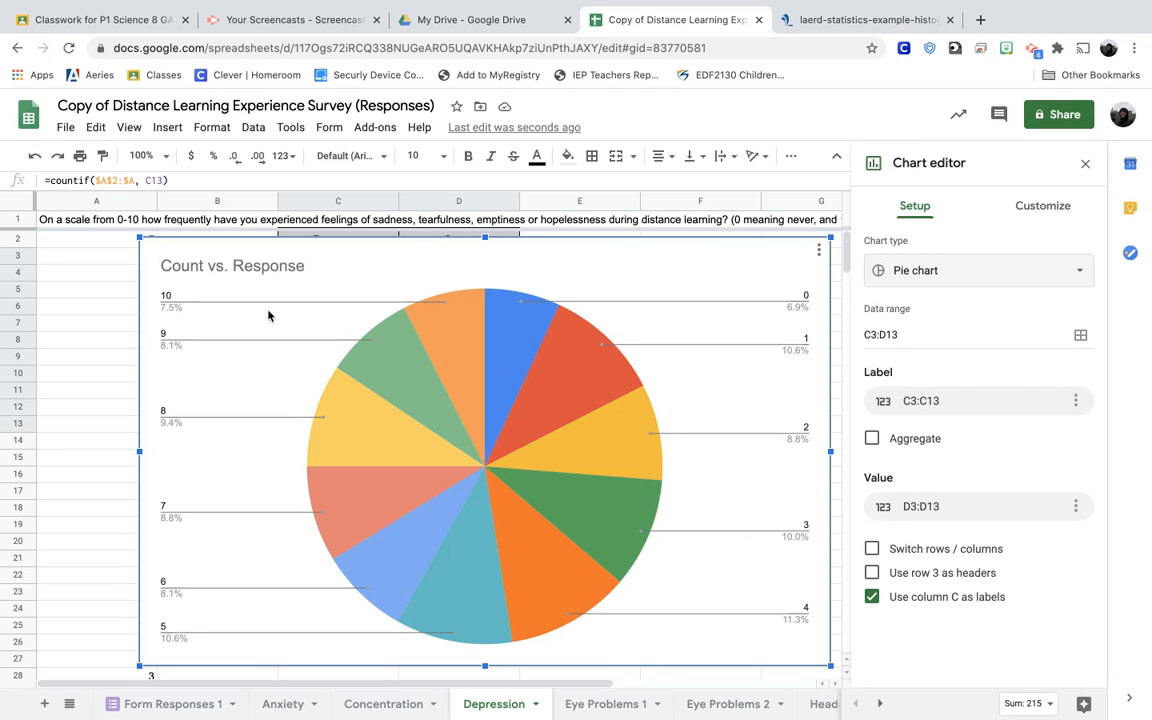
left_click_drag(138, 666, 530, 378)
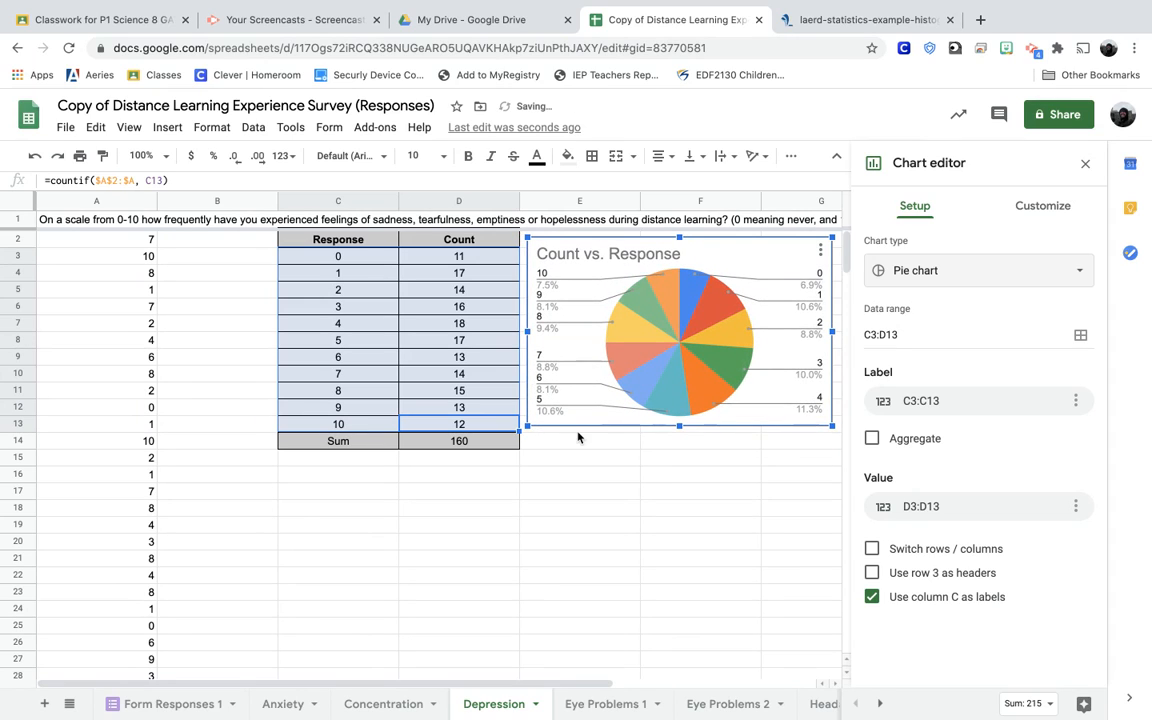
left_click(674, 447)
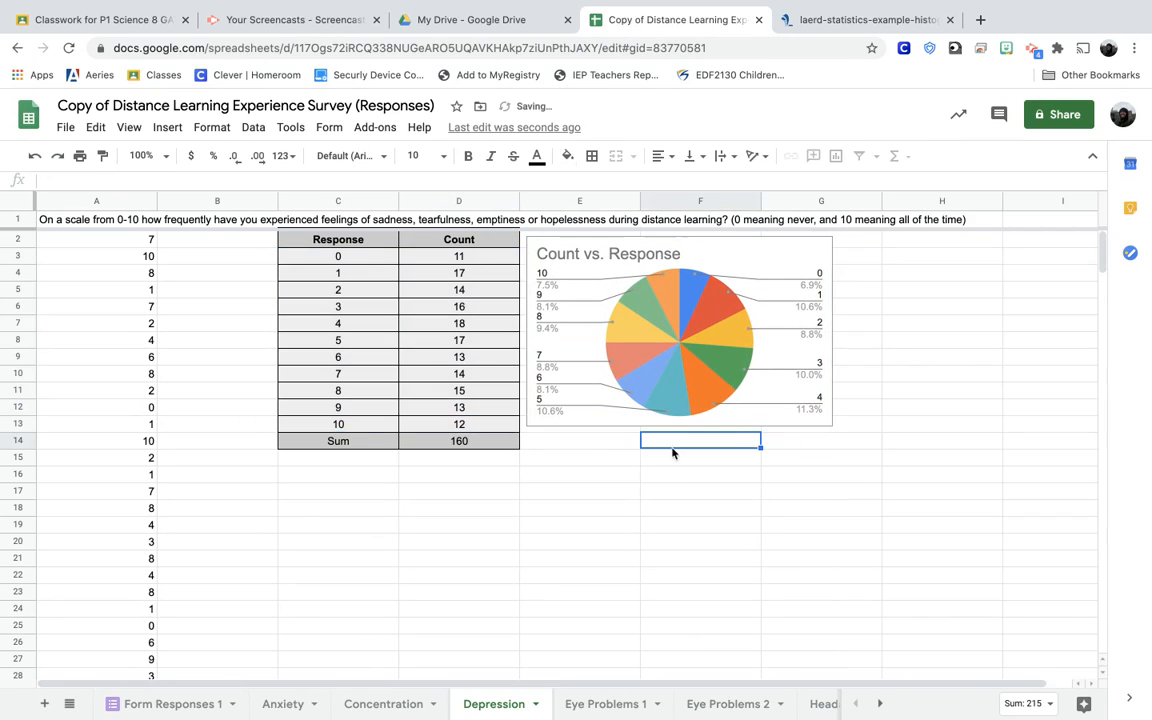
- Insert a second chart of C3:D13 as a column chart, sized like the pie chart and placed directly below it
left_click(509, 426)
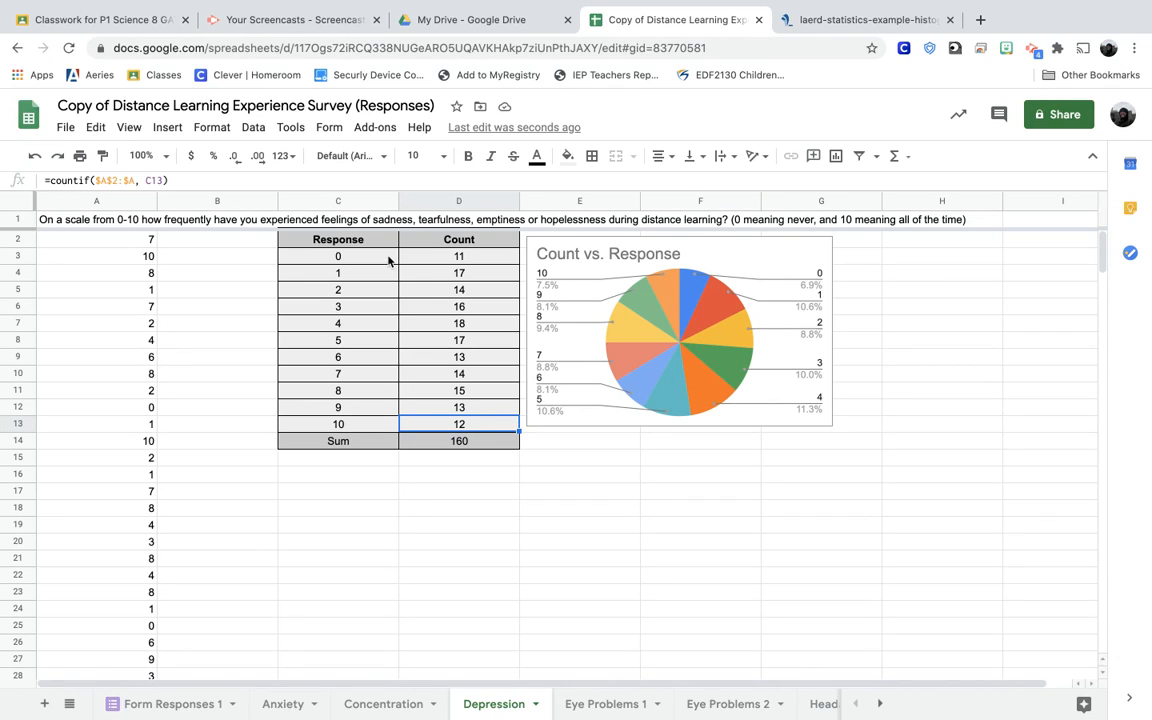
left_click_drag(352, 256, 469, 427)
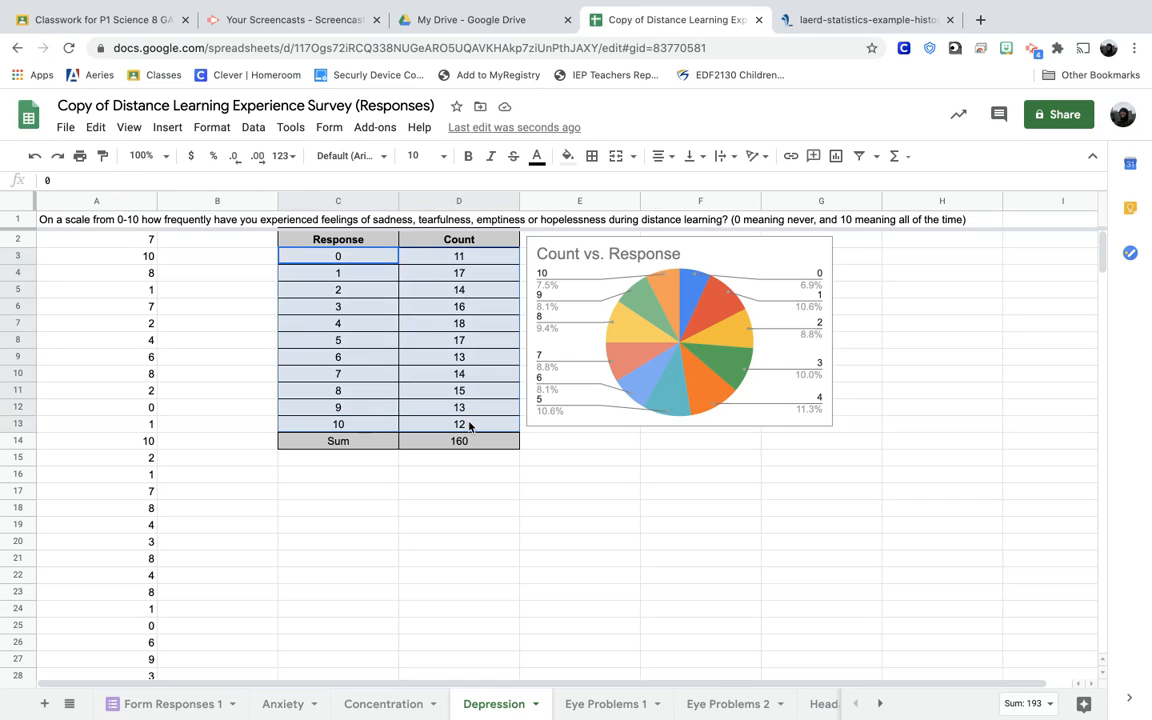
left_click(837, 156)
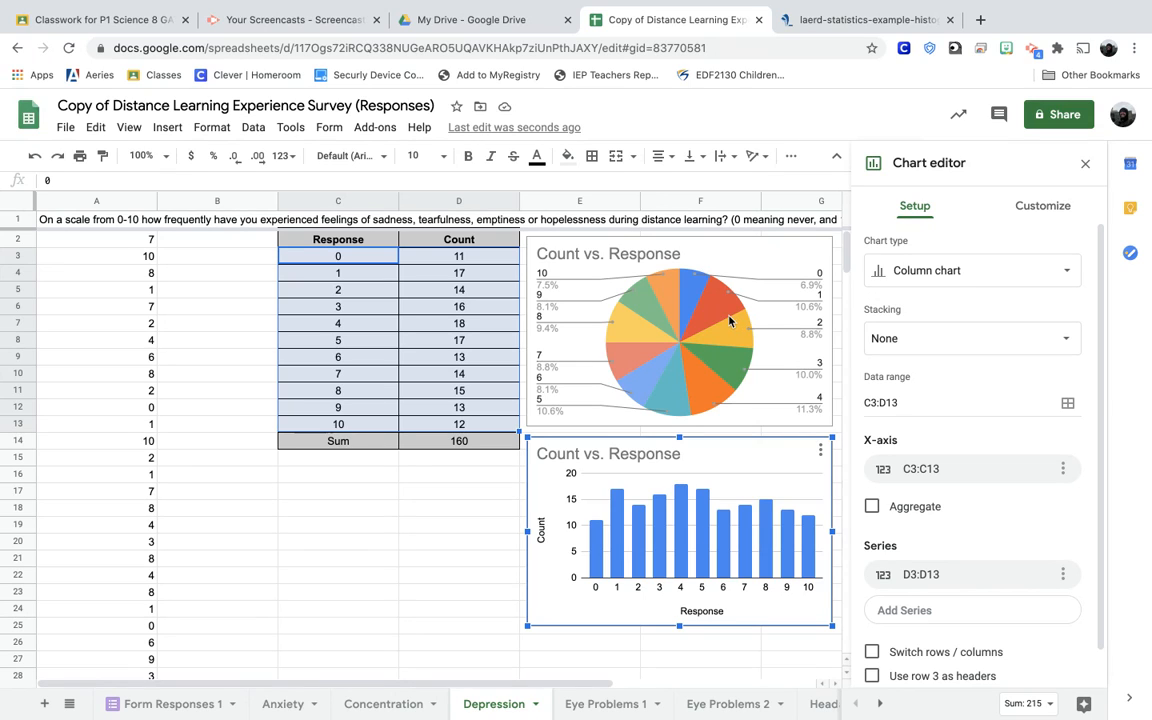
- Enter the labels Mean in C16 and Median in C17, below the frequency table
left_click(372, 476)
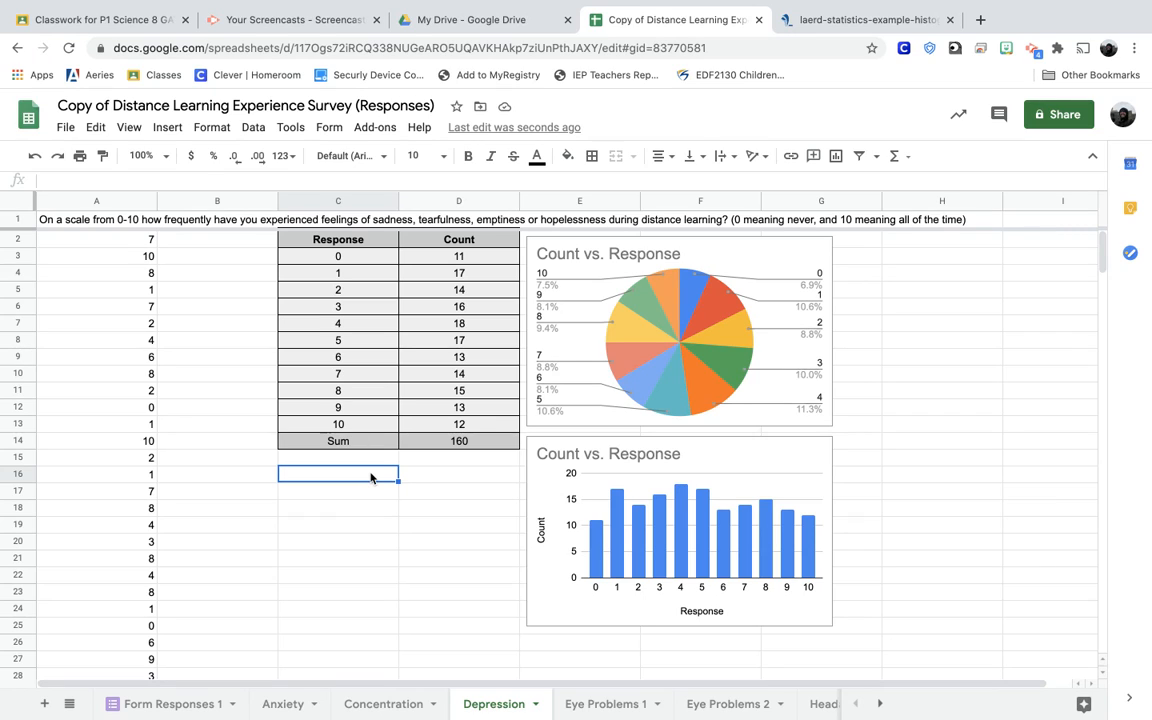
type("Mean")
key("Return")
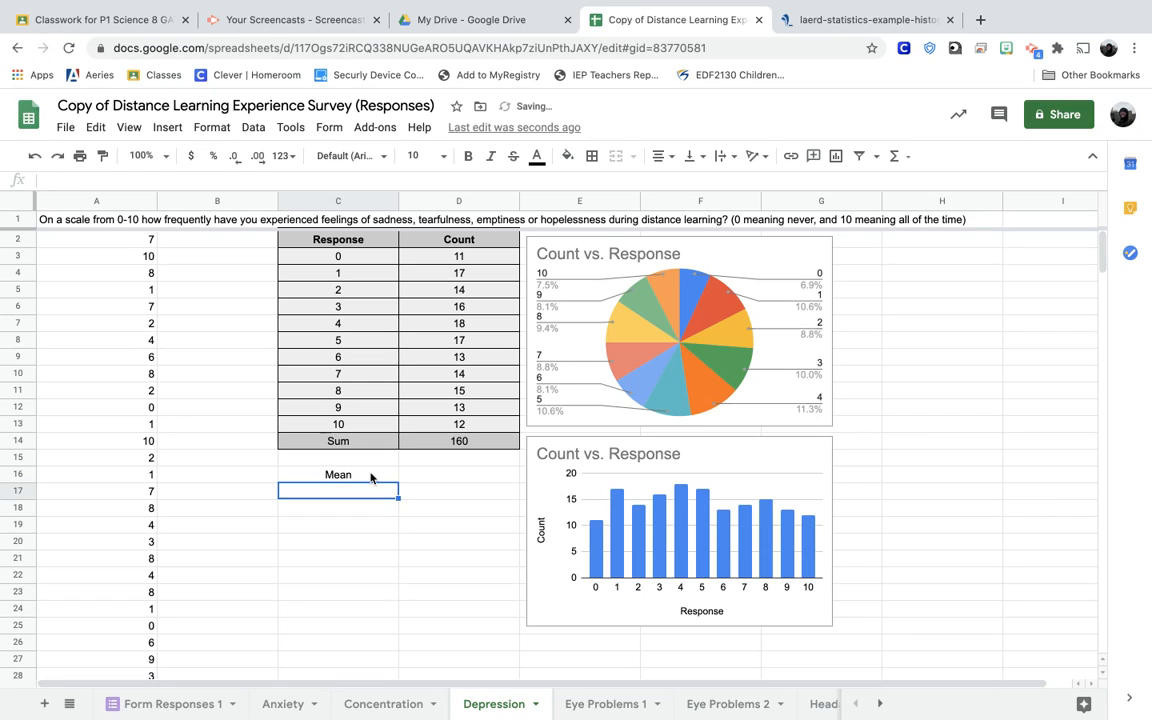
type("Median")
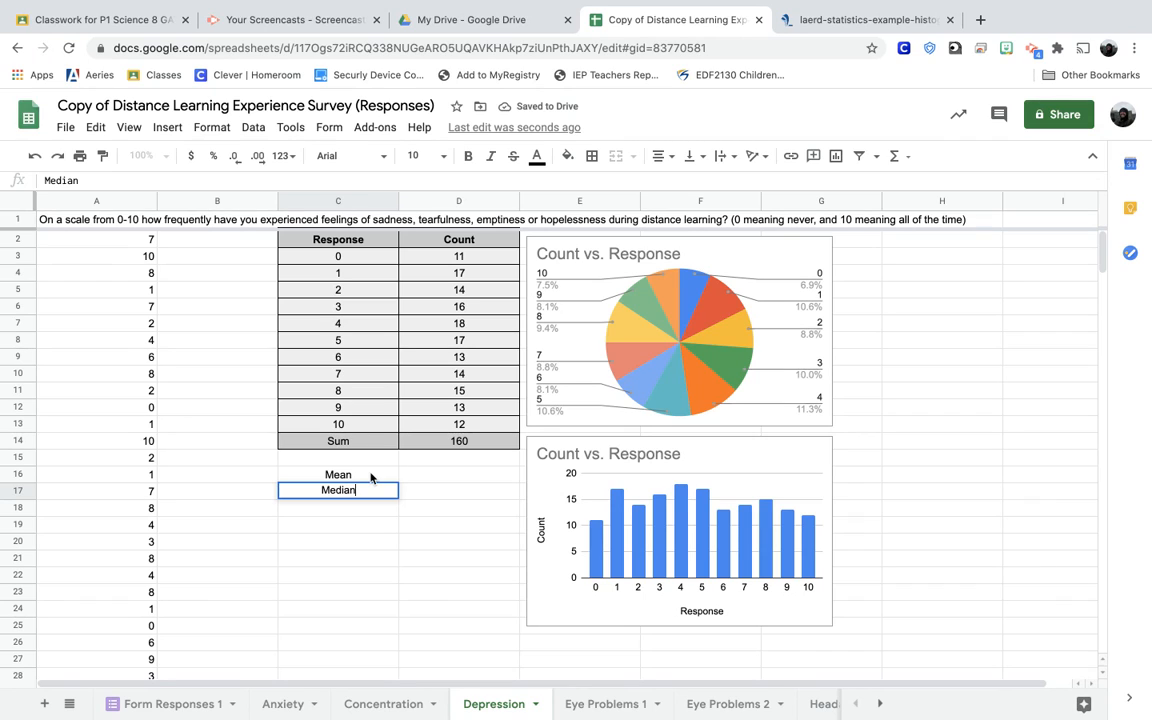
key("Tab")
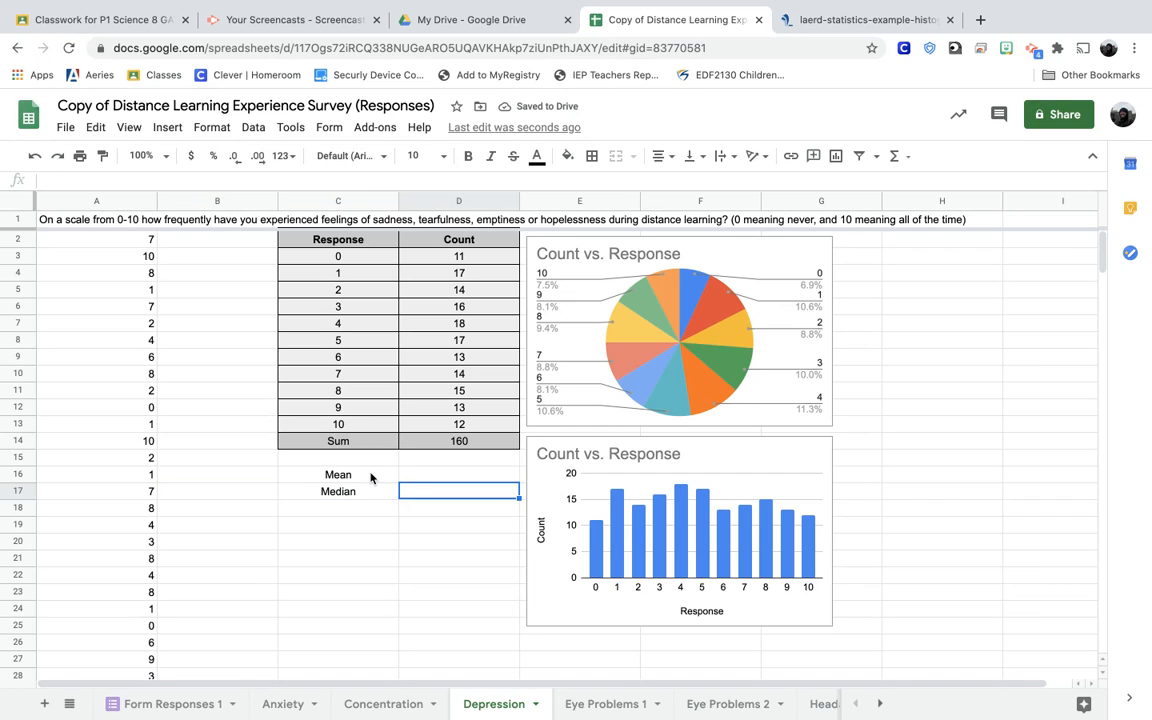
- Calculate the mean of the column A responses in D16 with =AVERAGE(A2:A)
key("Up")
type("=average")
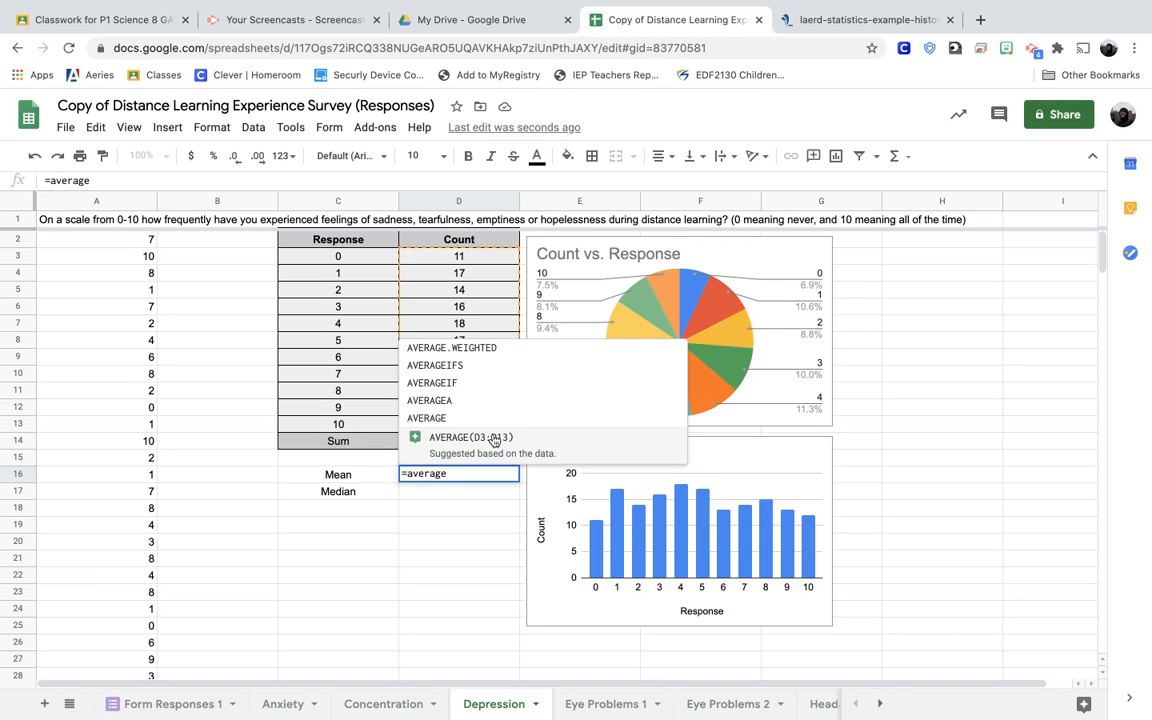
left_click(452, 419)
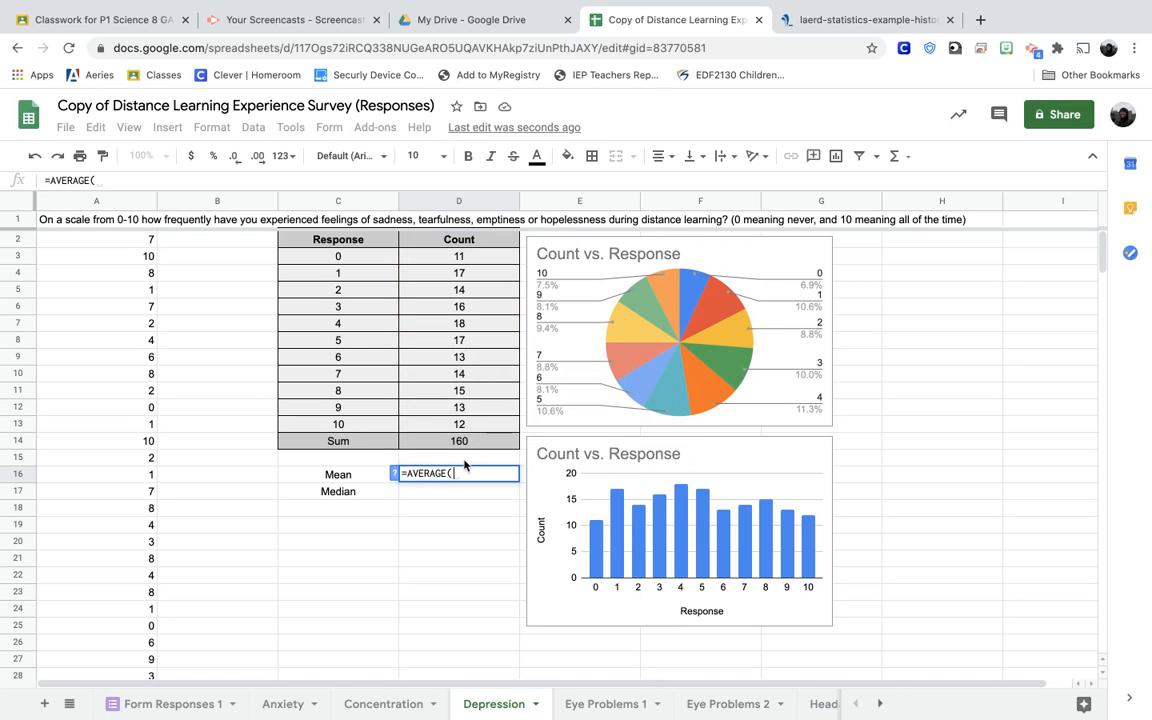
type("a2:a")
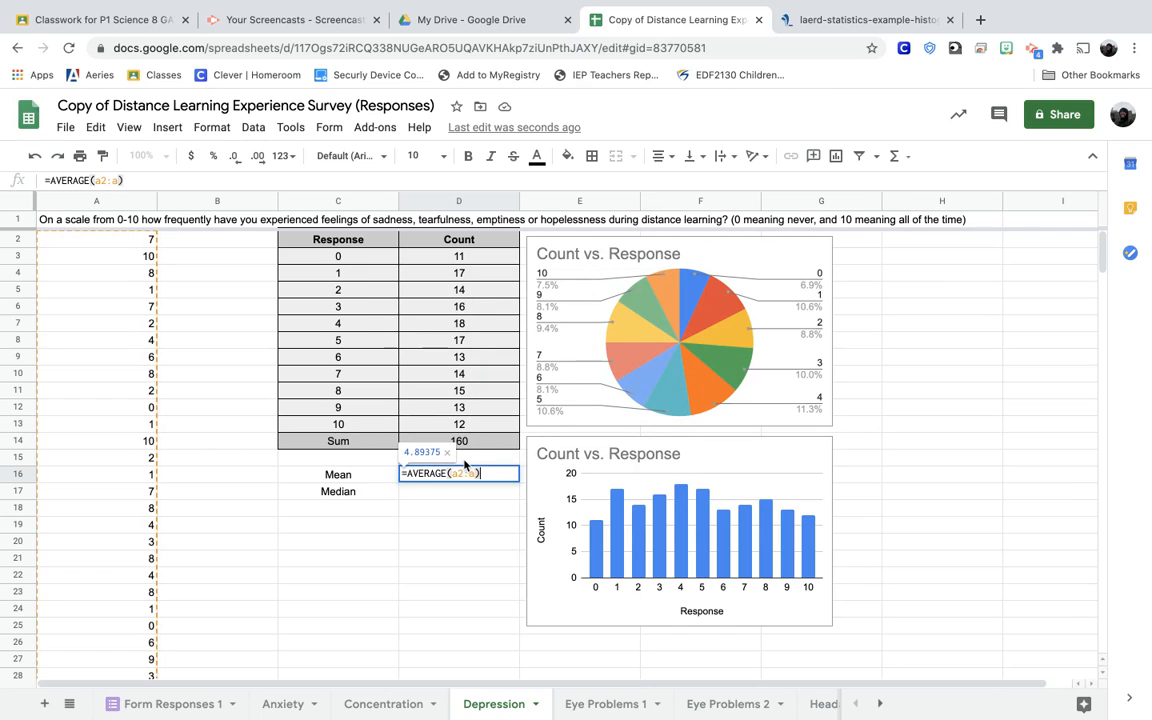
key("Return")
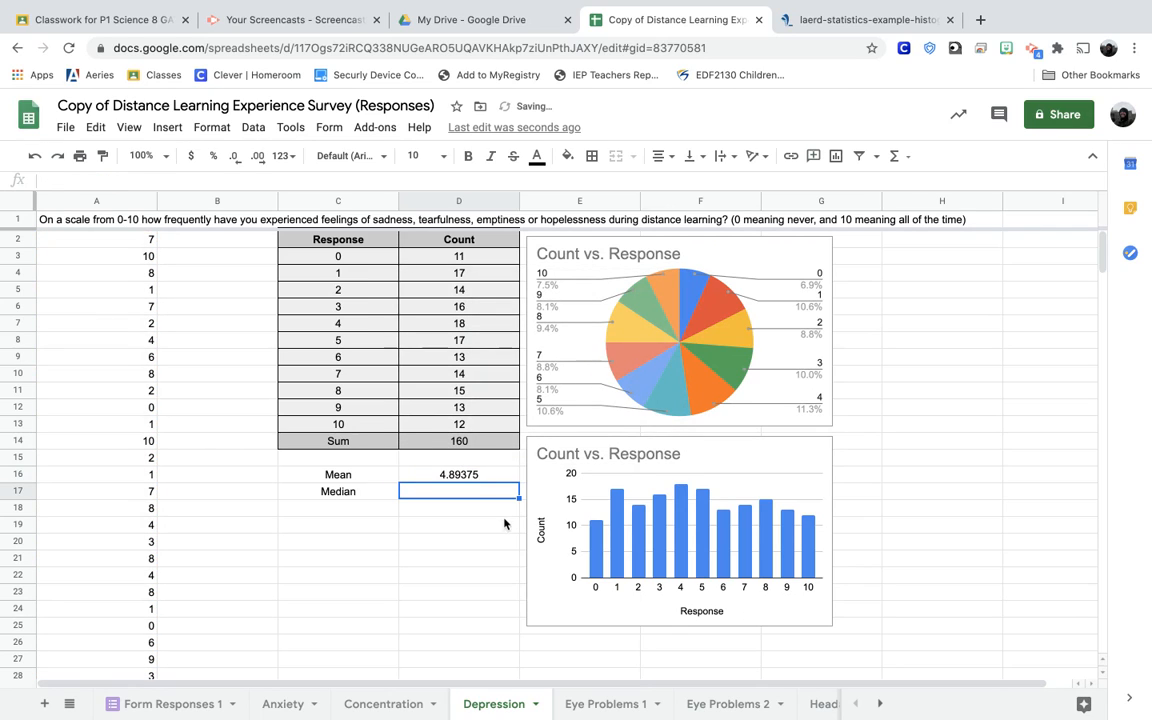
- Apply the custom number format 0.00 to the mean in D16
left_click(487, 477)
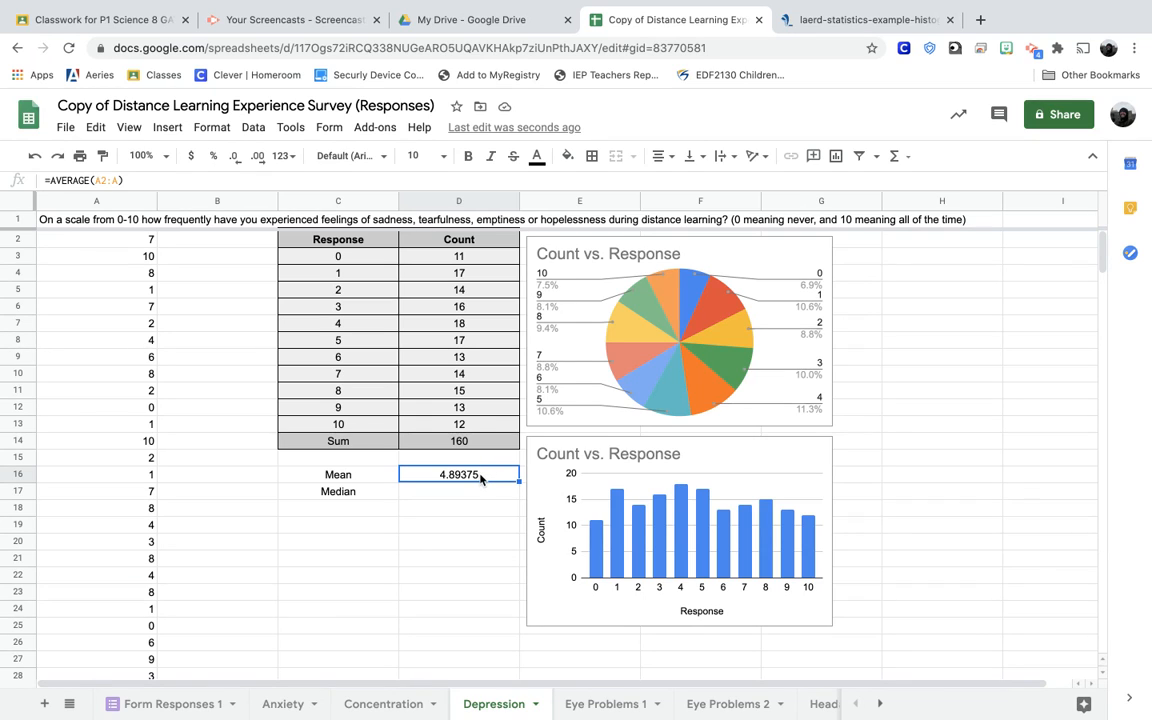
left_click(212, 128)
mouse_move(232, 197)
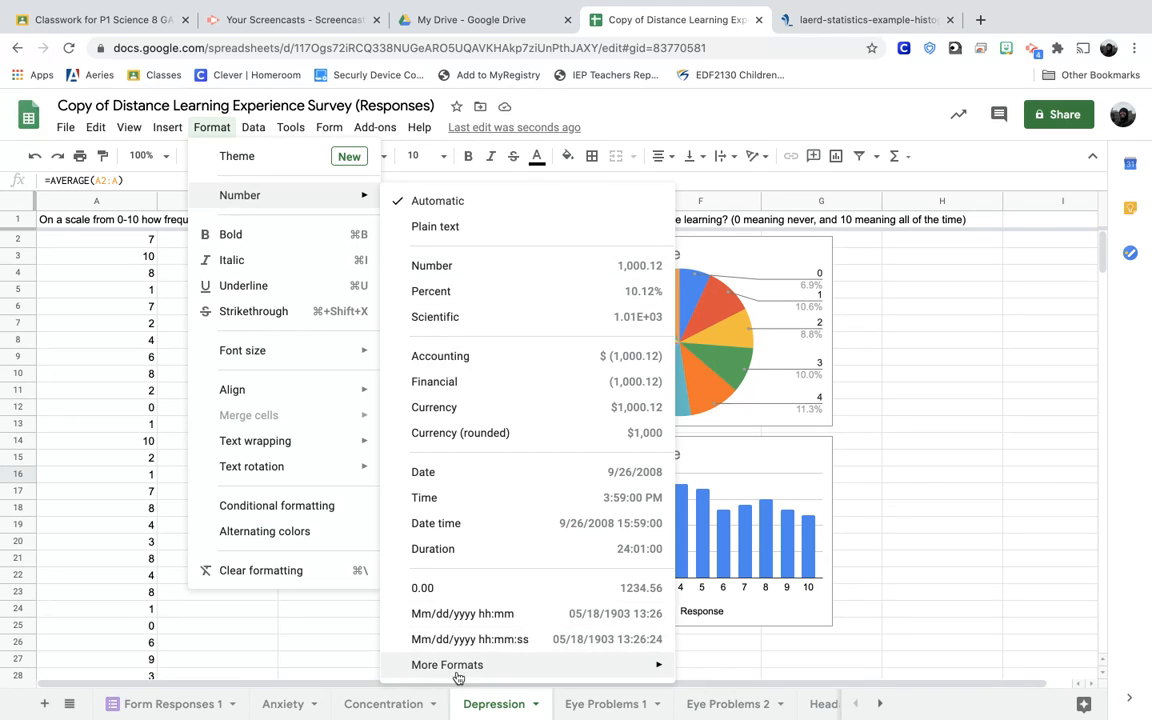
mouse_move(547, 664)
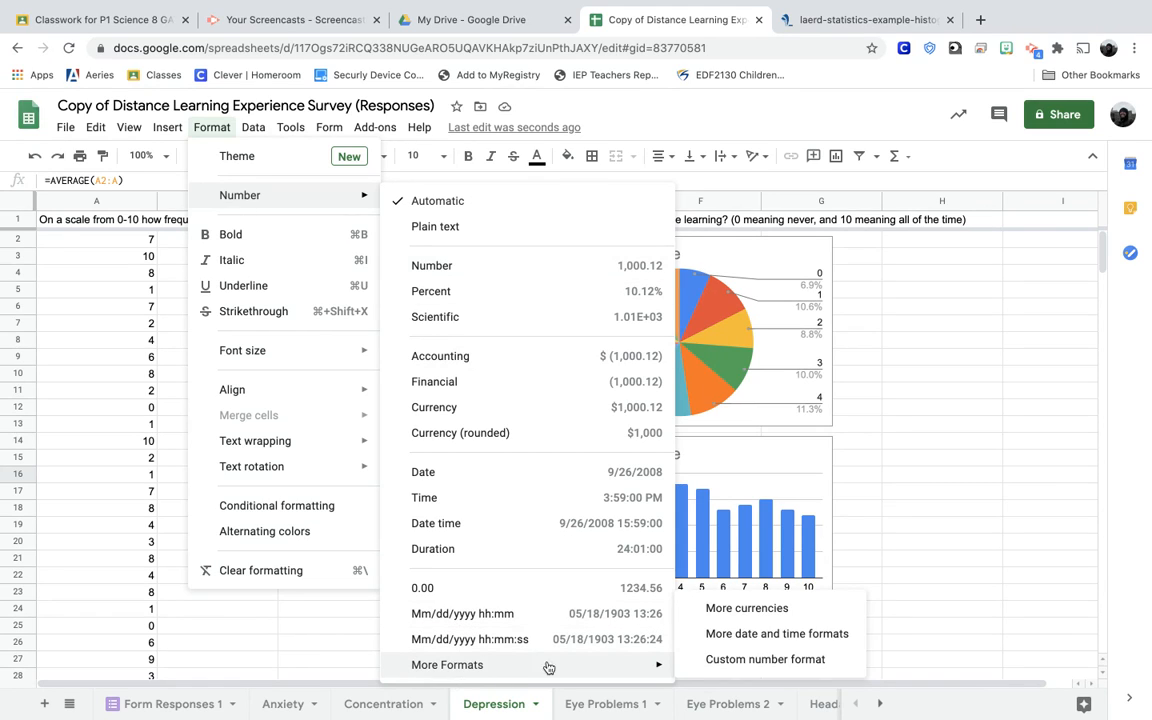
left_click(752, 660)
left_click(439, 248)
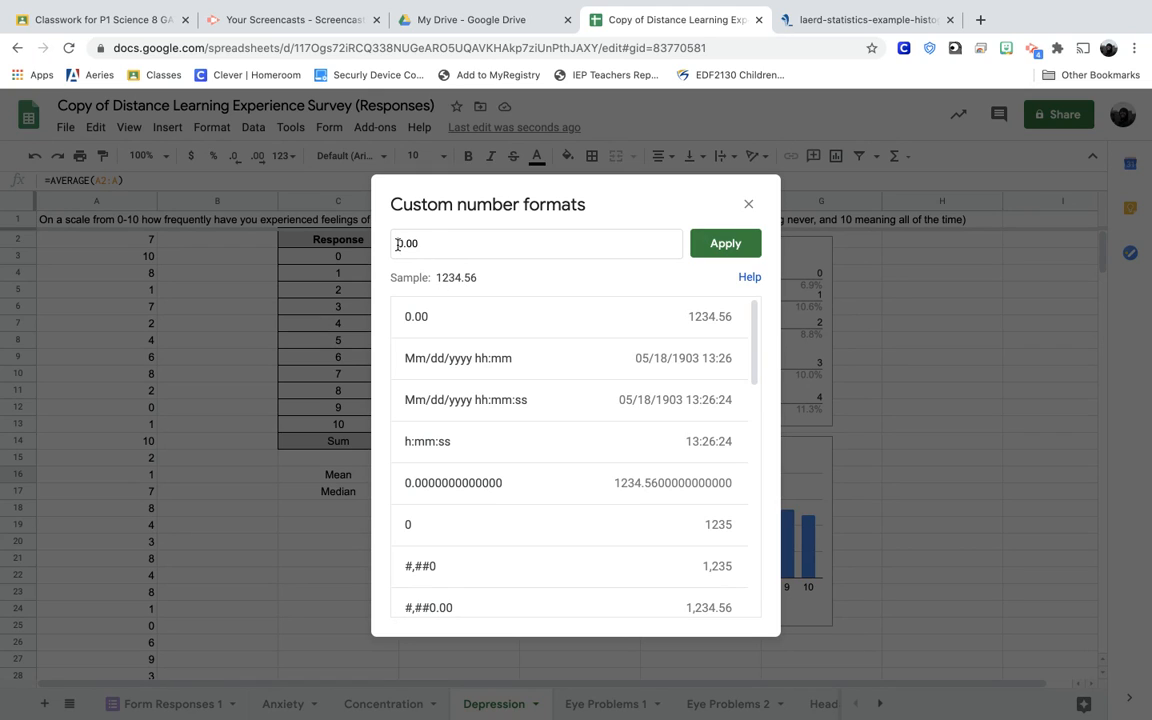
left_click_drag(398, 244, 448, 244)
left_click(429, 241)
left_click(722, 246)
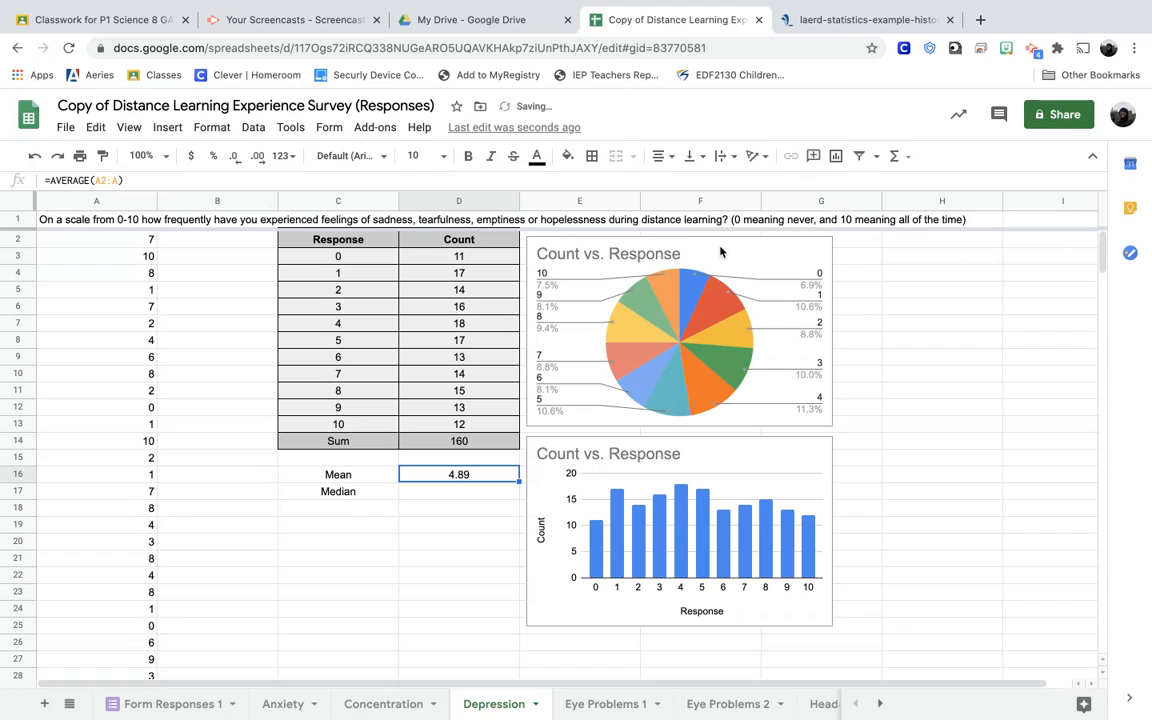
- Calculate the median of the column A responses in D17 with =MEDIAN(A2:A)
left_click(471, 491)
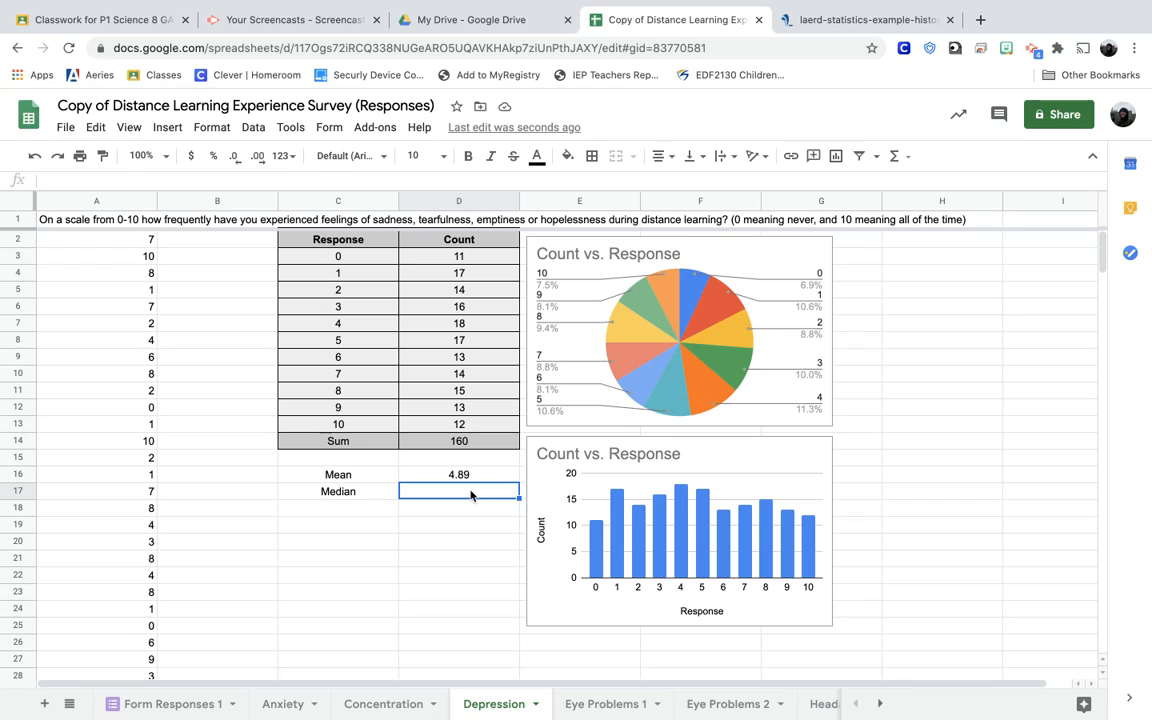
type("=median")
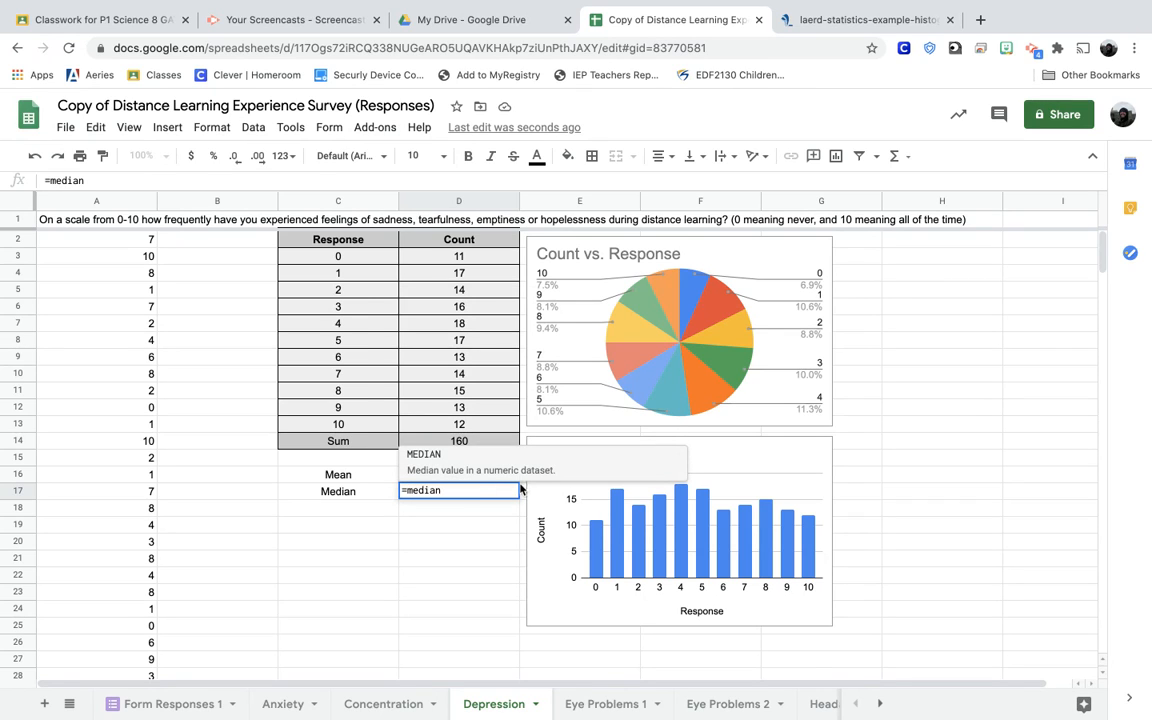
left_click(527, 471)
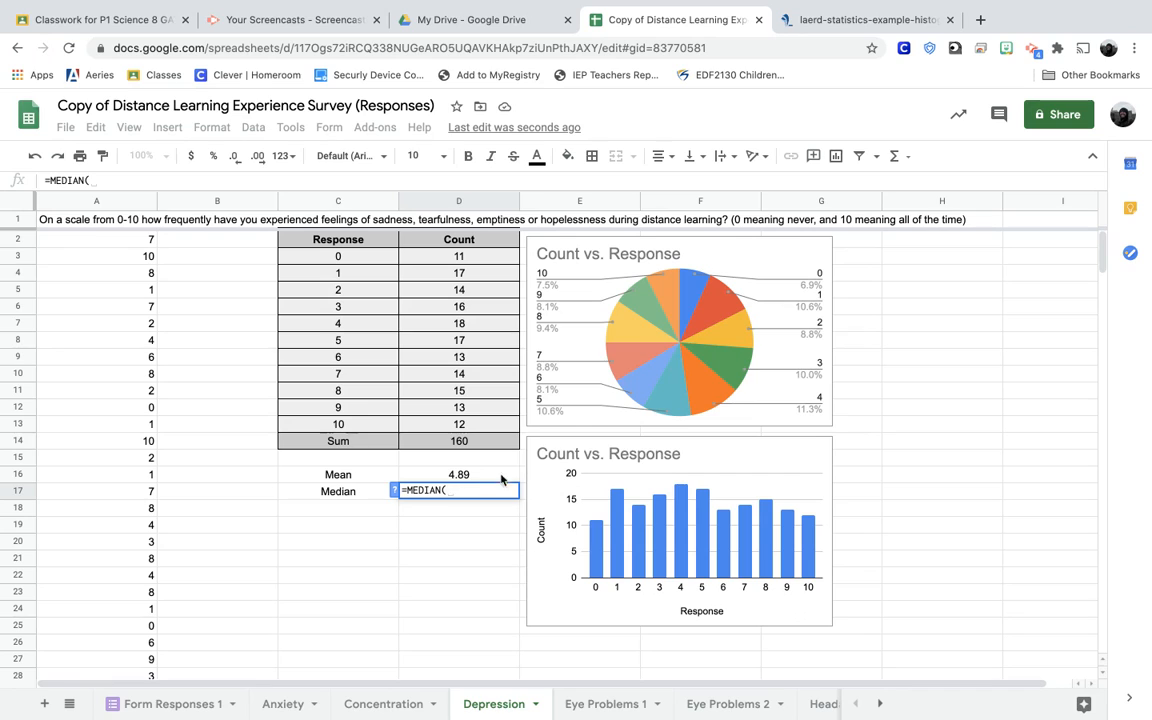
type("a2")
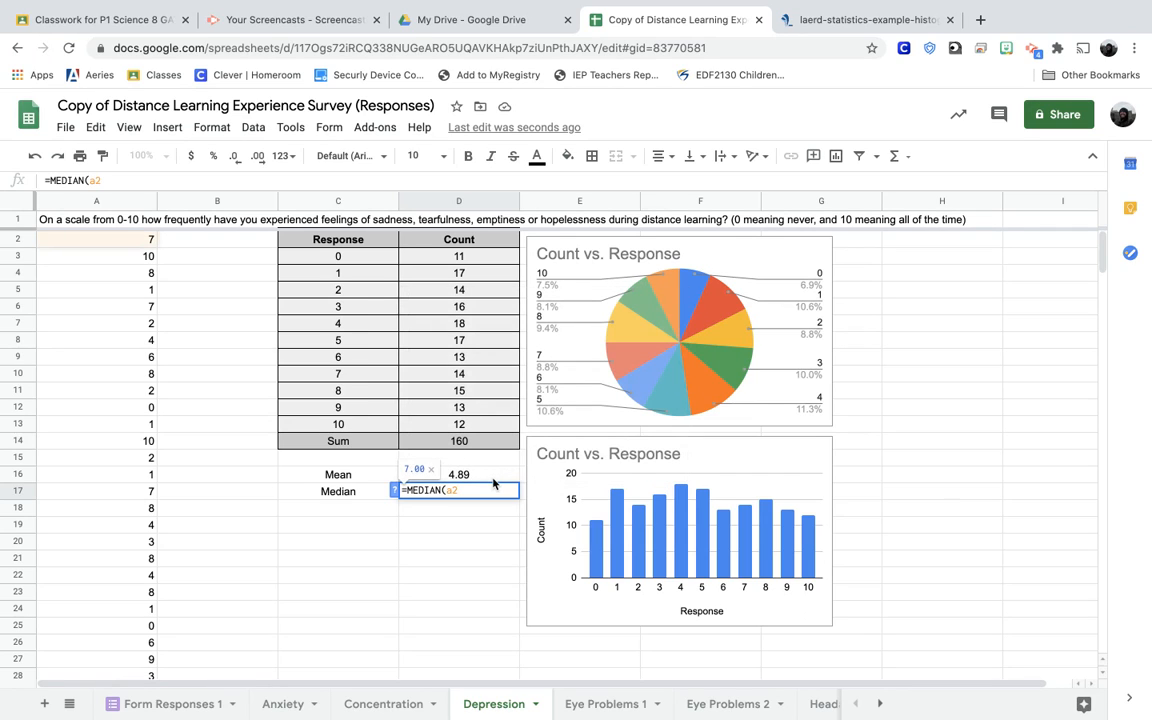
type(":a)")
key("Return")
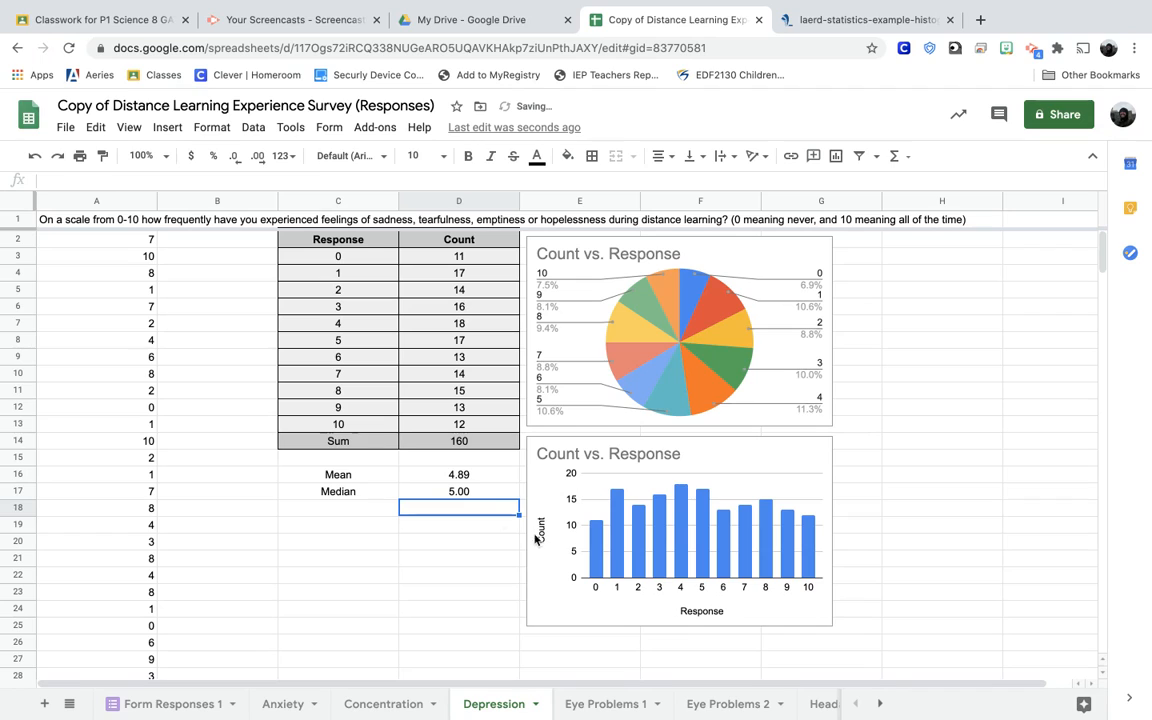
key("Up")
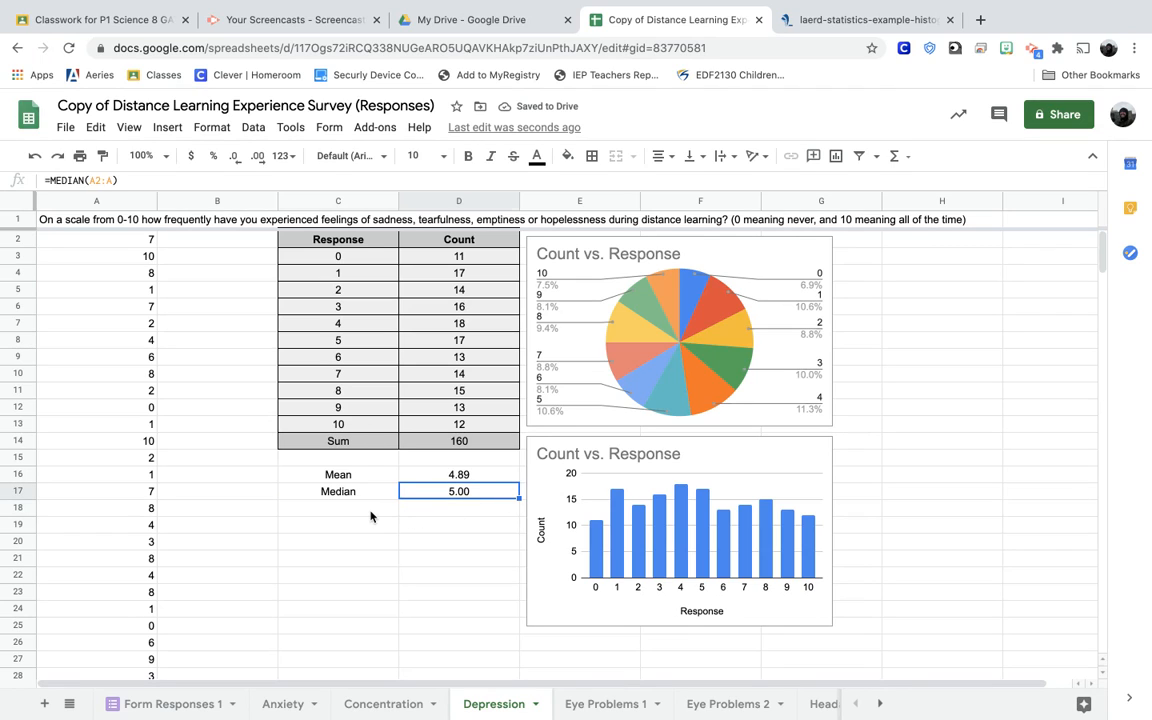
- Add the labels Min in C18 and Max in C19, beneath the Median label
left_click(370, 516)
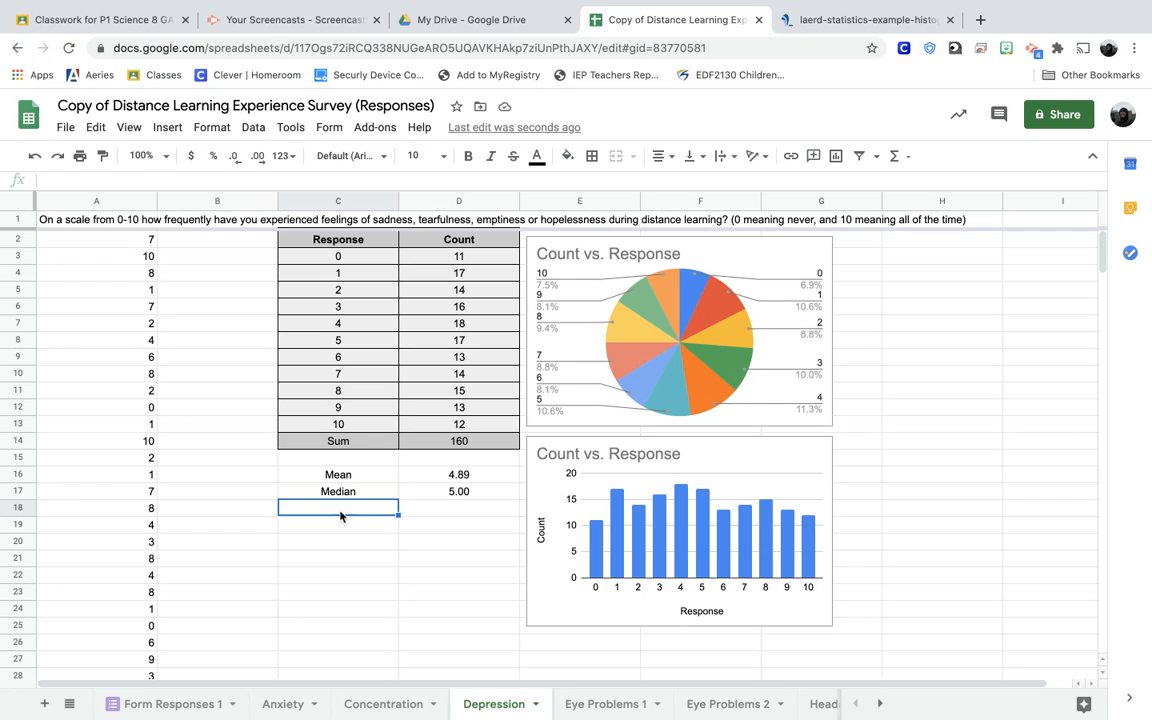
left_click(462, 478)
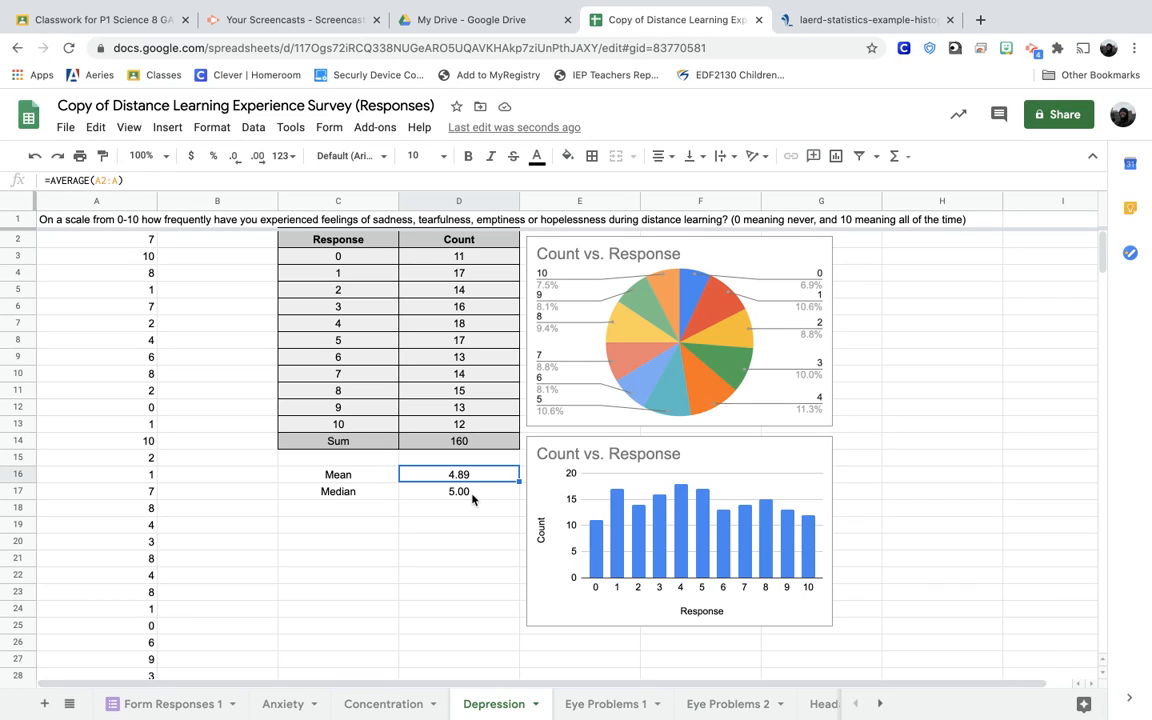
left_click(379, 509)
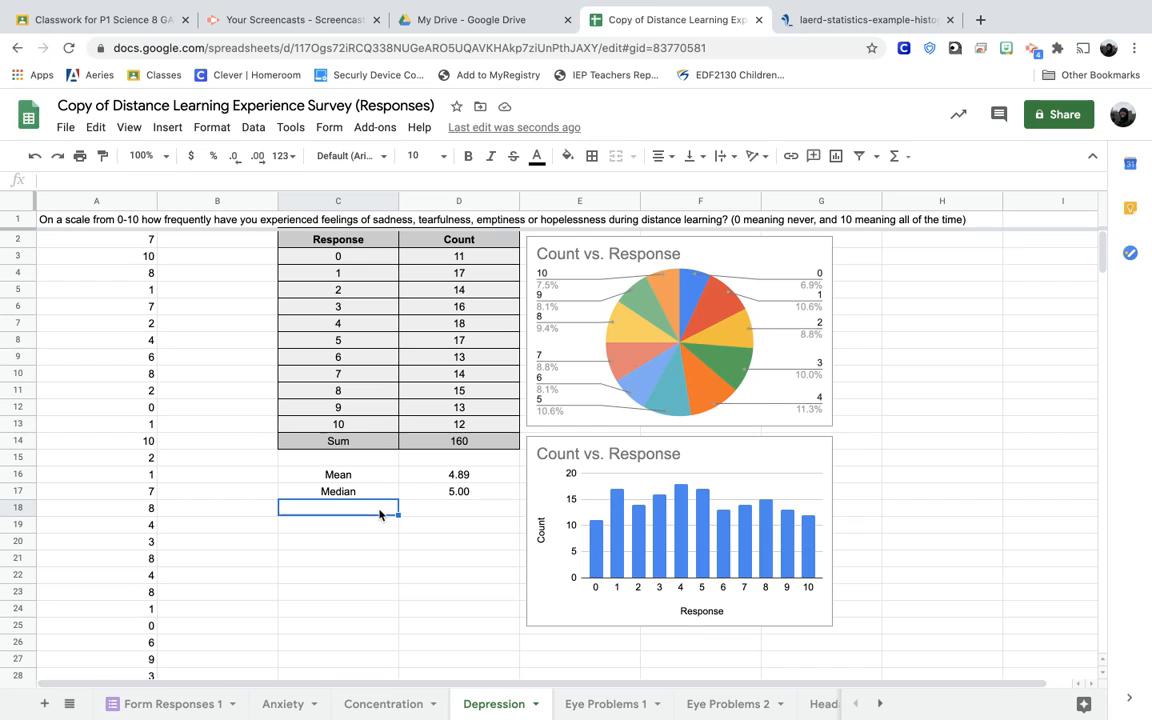
type("Minx")
key("BackSpace")
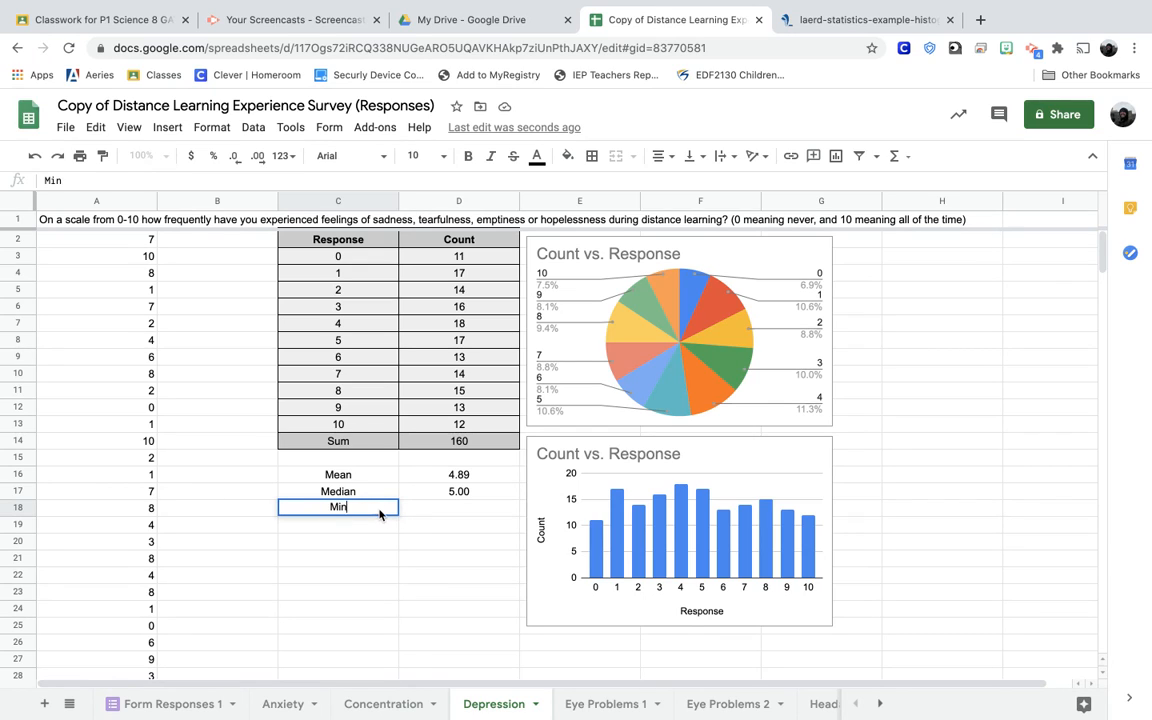
key("Return")
type("Mian")
key("BackSpace")
key("BackSpace")
key("BackSpace")
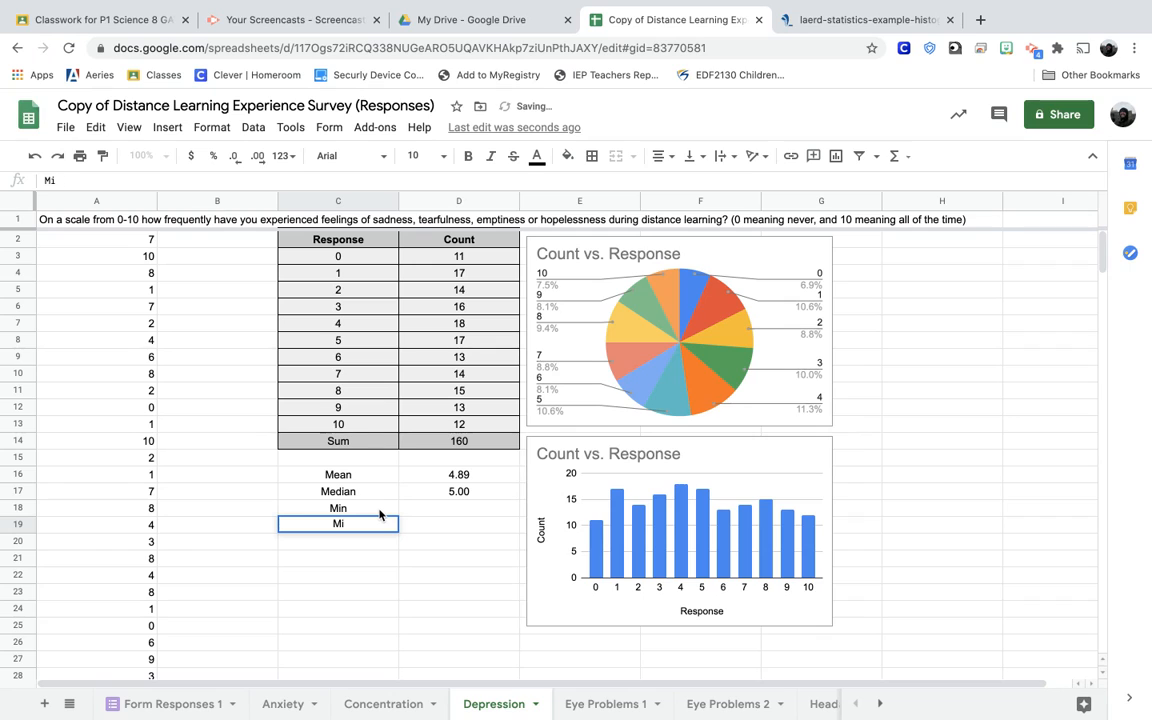
type("ax")
- Calculate the minimum in D18 with =min(A2:A) and the maximum in D19 with =max(A2:A)
left_click(474, 512)
type("=m")
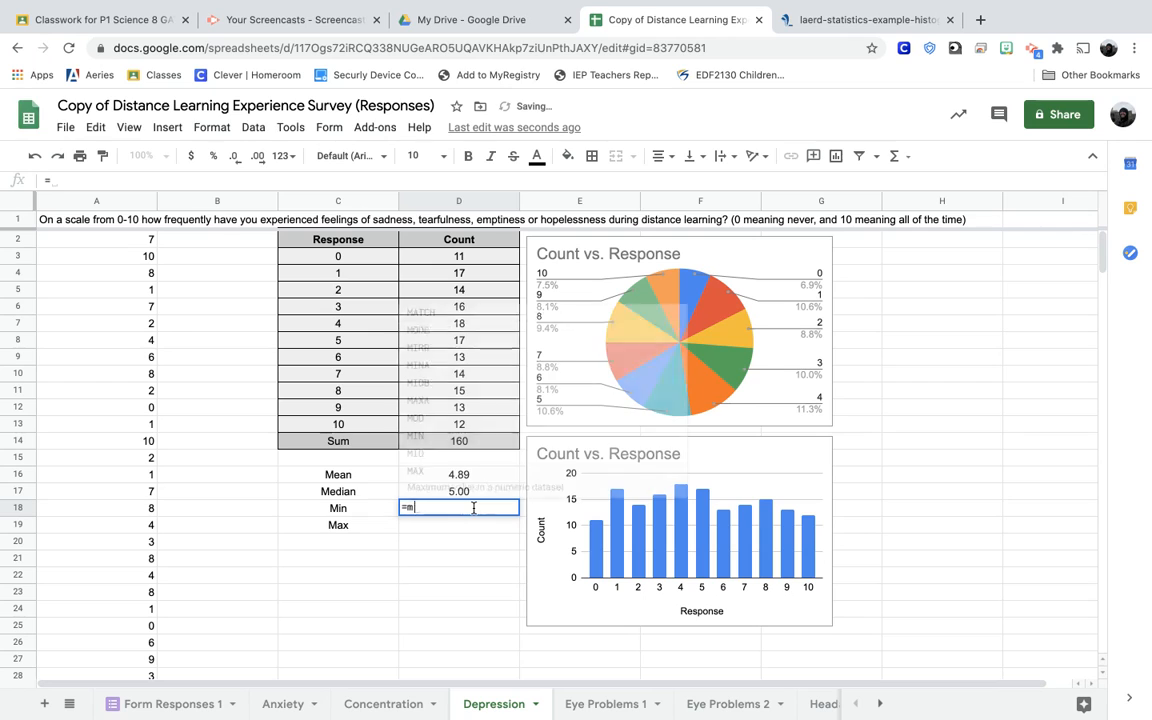
type("in(a2:a")
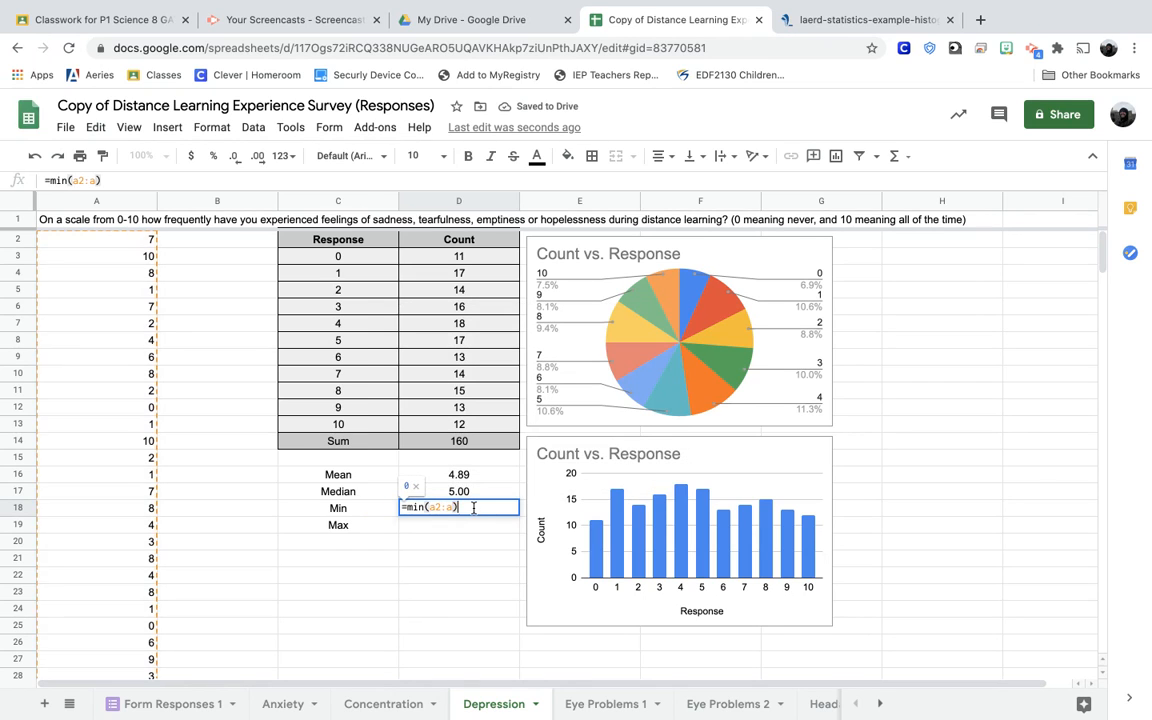
key("Return")
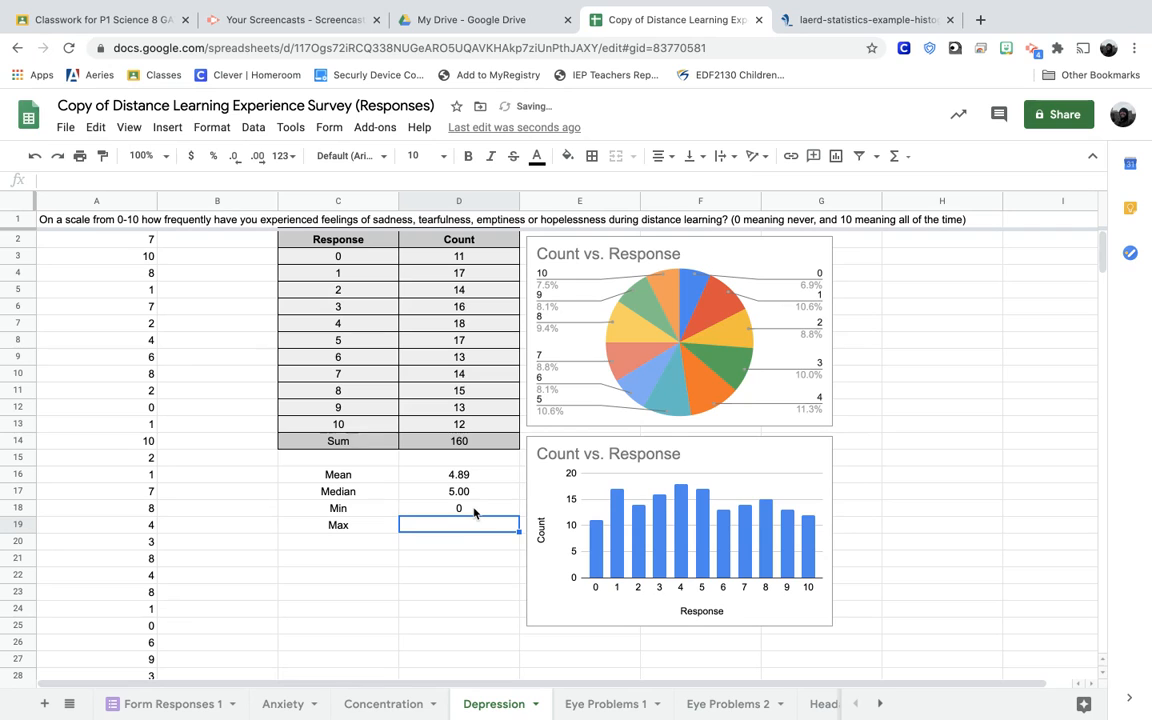
type("=max(")
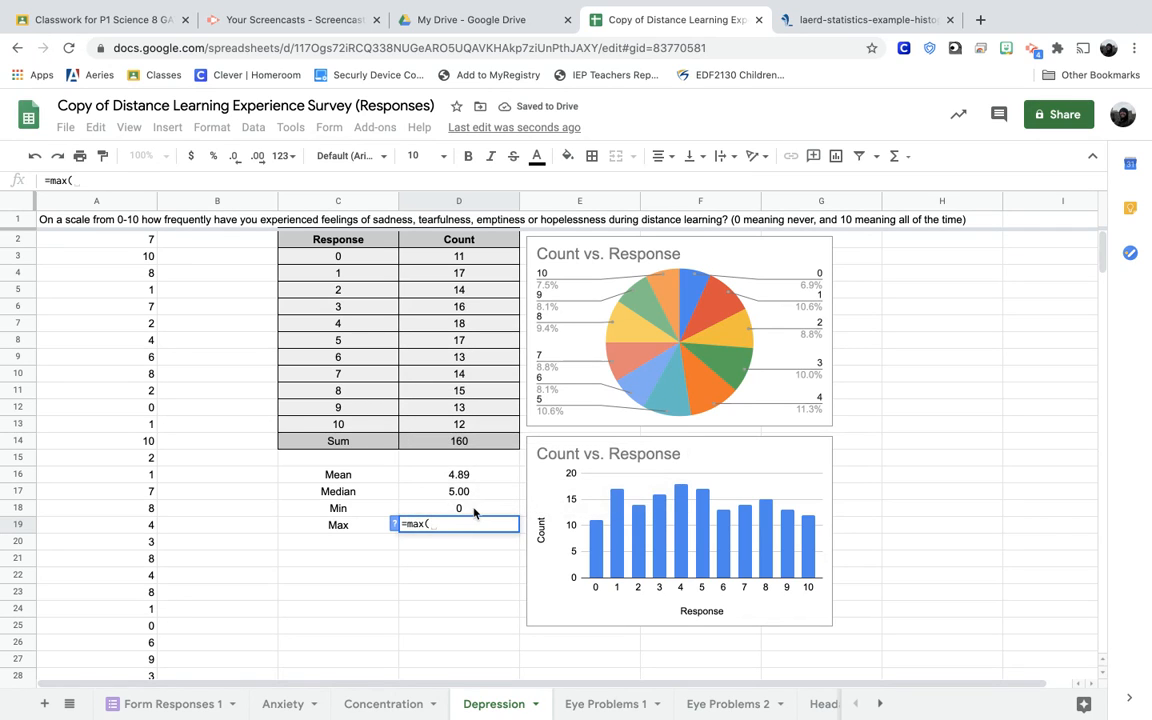
type("a2:a)")
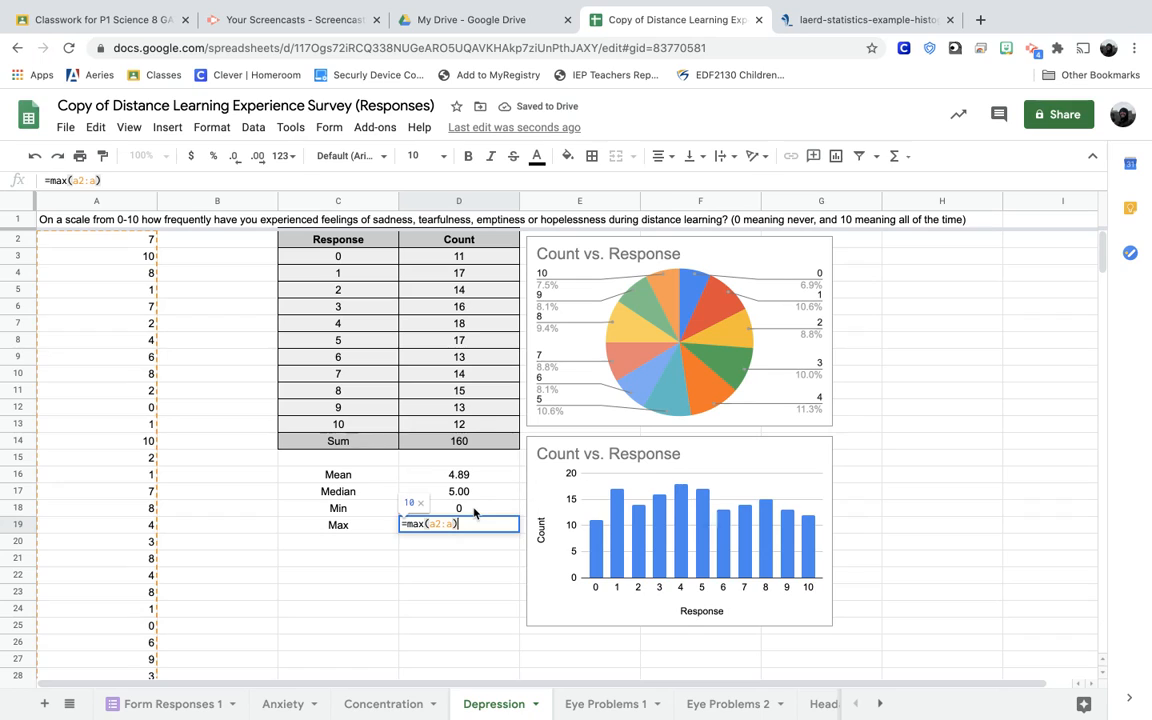
key("Return")
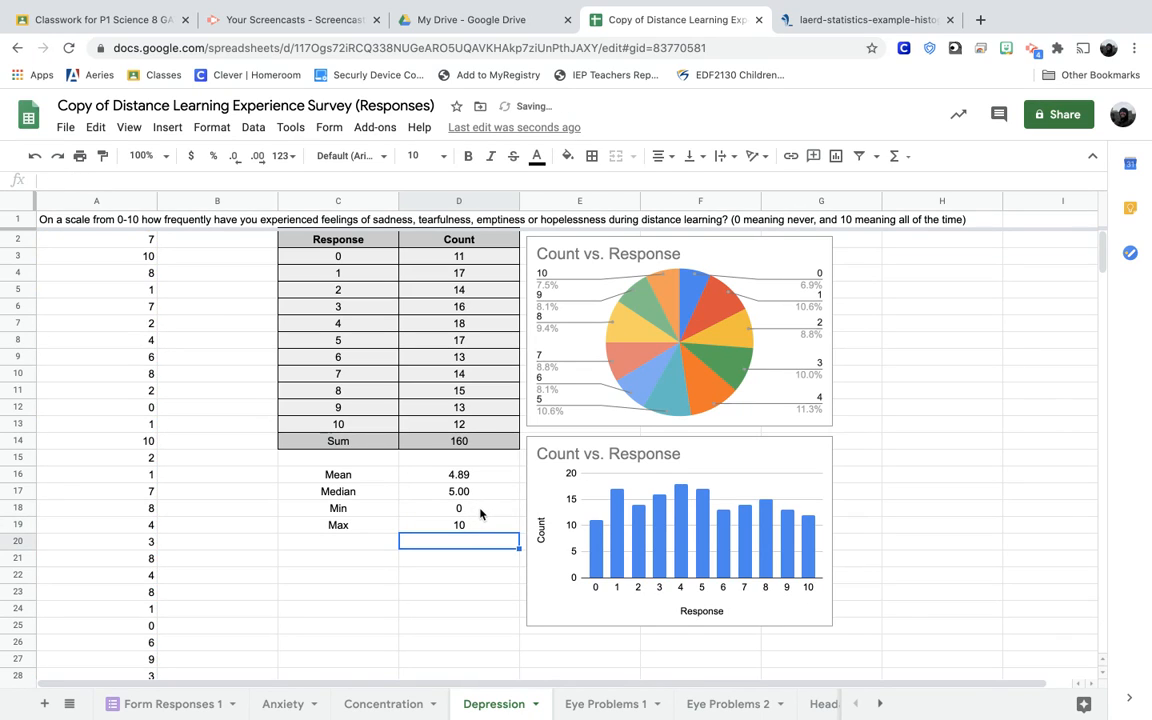
- Examine the mean, median, min and max formulas against the raw responses in column A and the frequency table
left_click(480, 513)
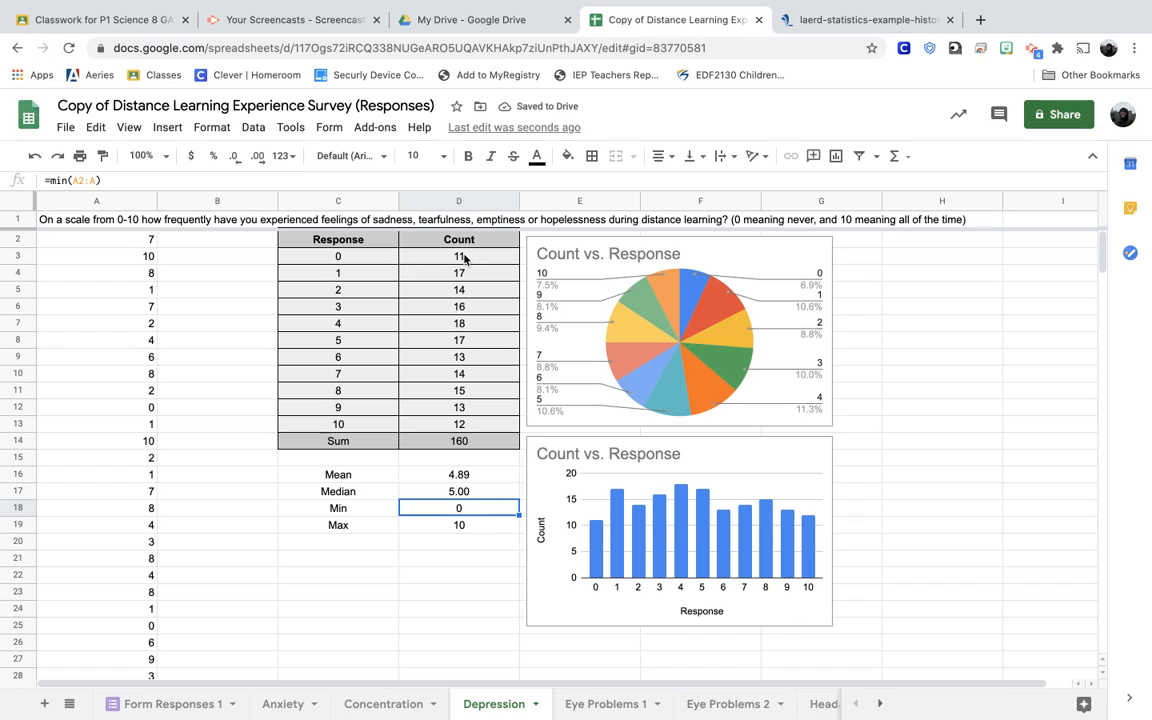
left_click(430, 262)
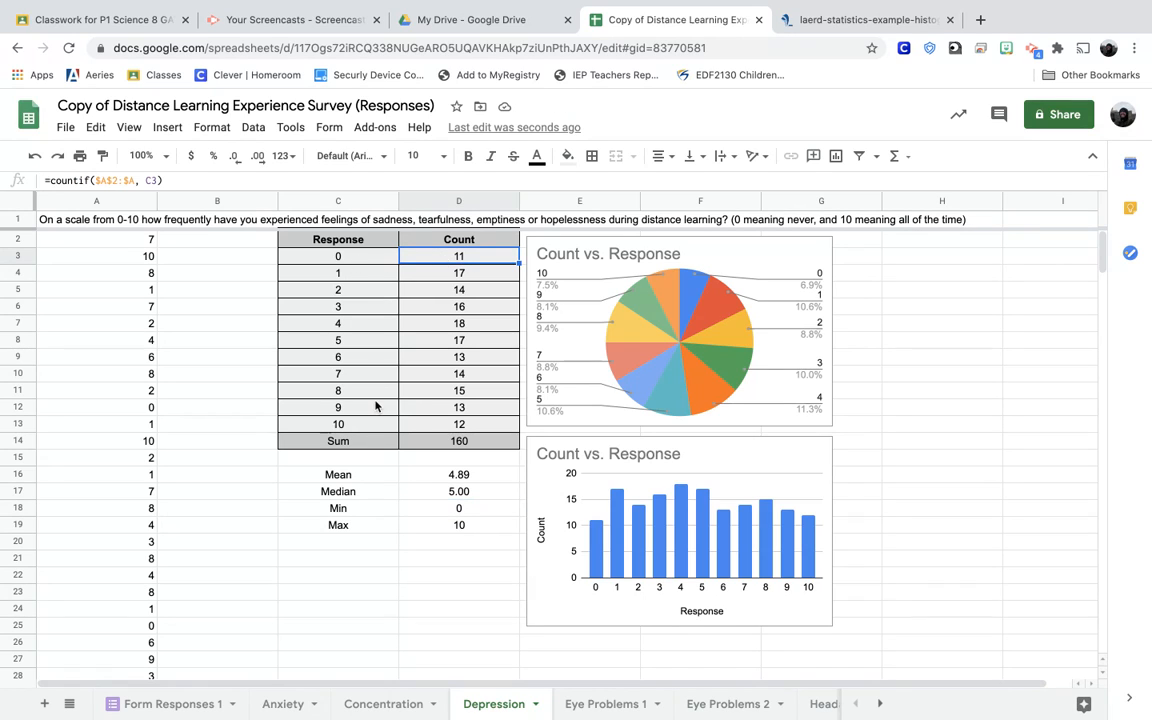
left_click(417, 425)
left_click(462, 511)
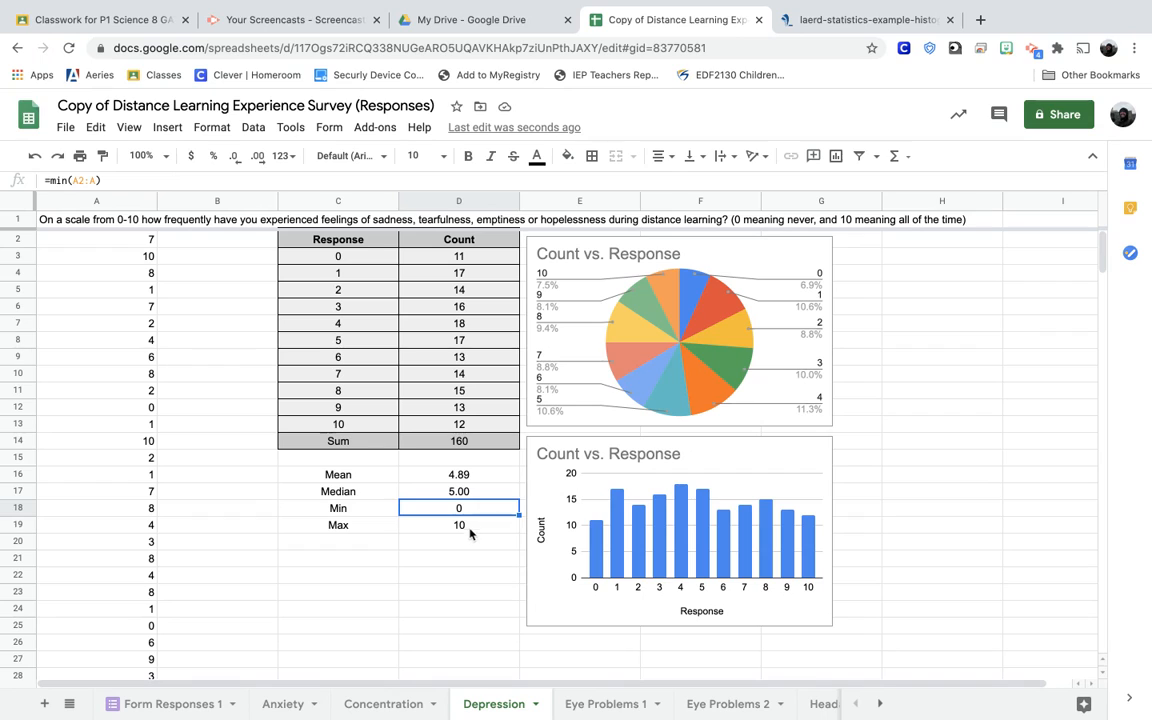
left_click(469, 530)
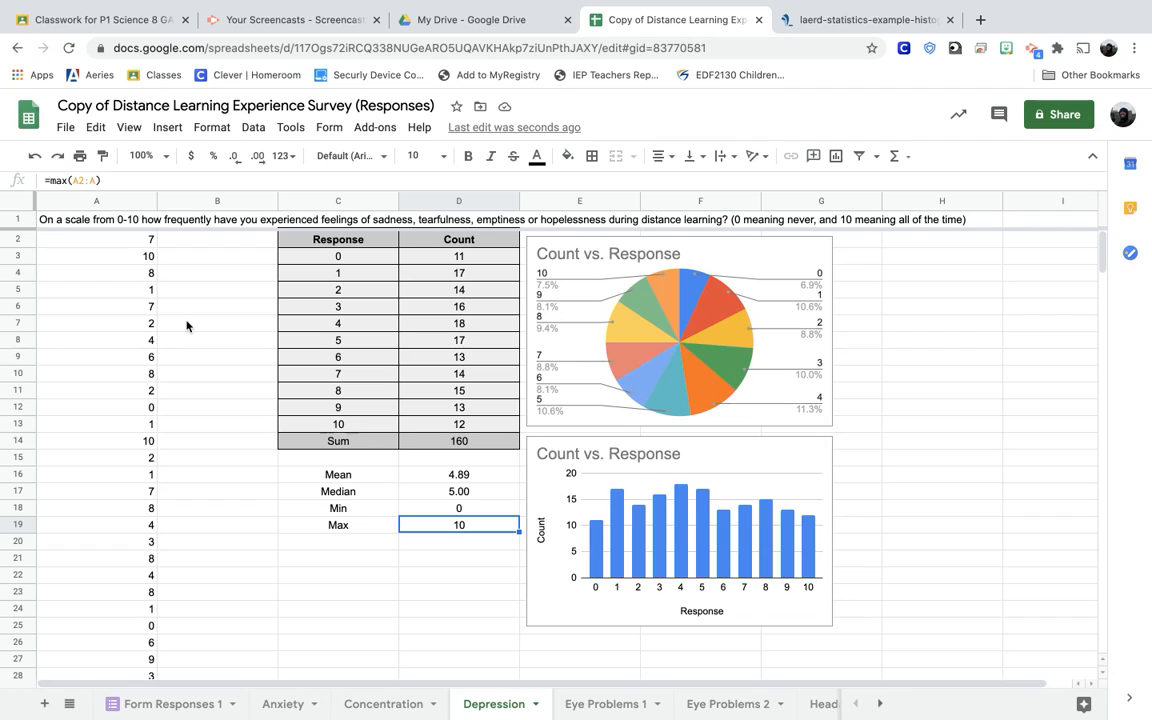
left_click_drag(108, 255, 118, 390)
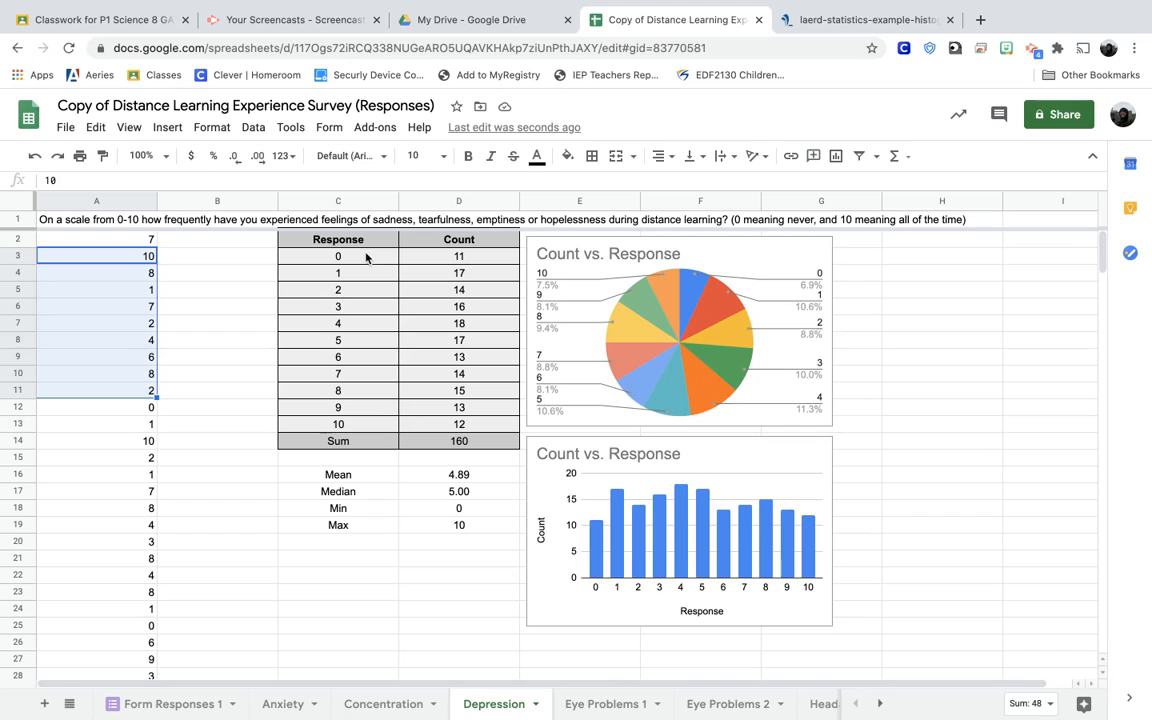
left_click_drag(366, 258, 361, 427)
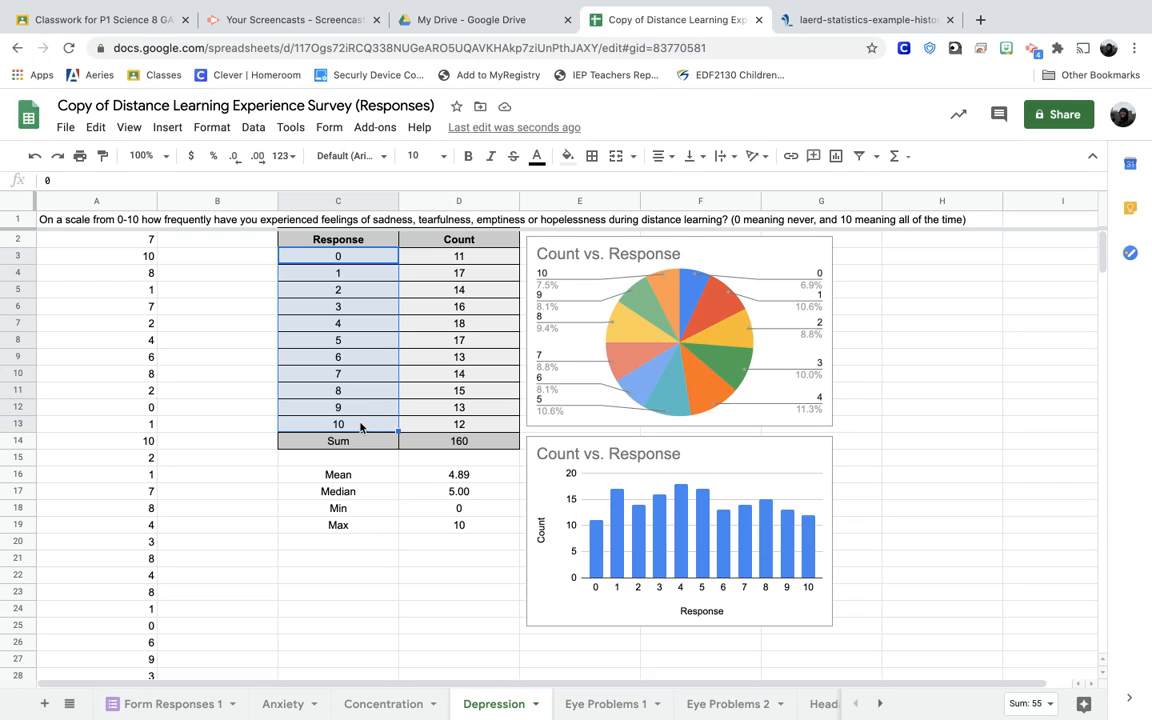
left_click(462, 477)
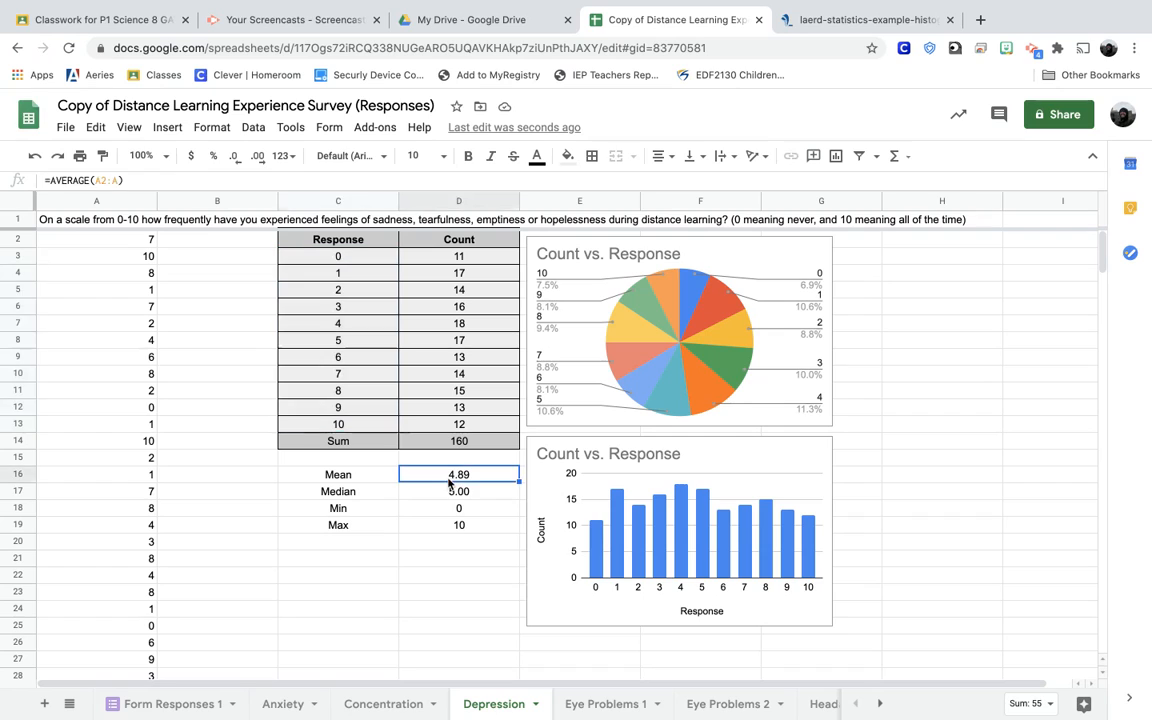
left_click(479, 497)
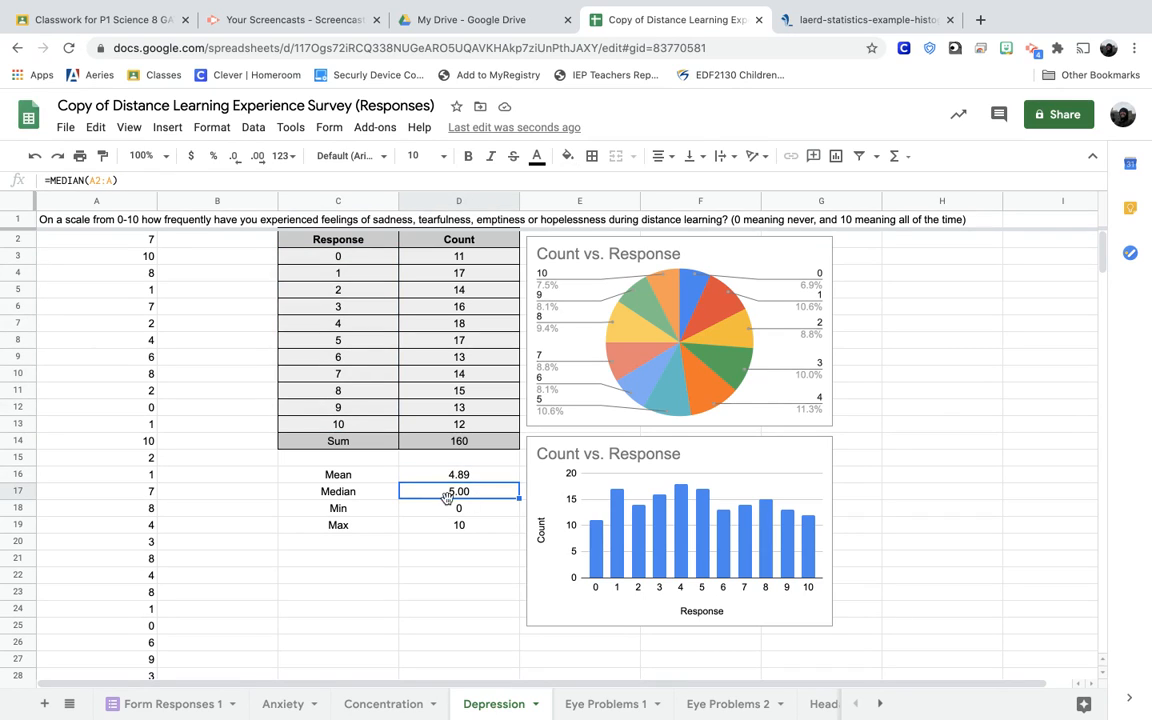